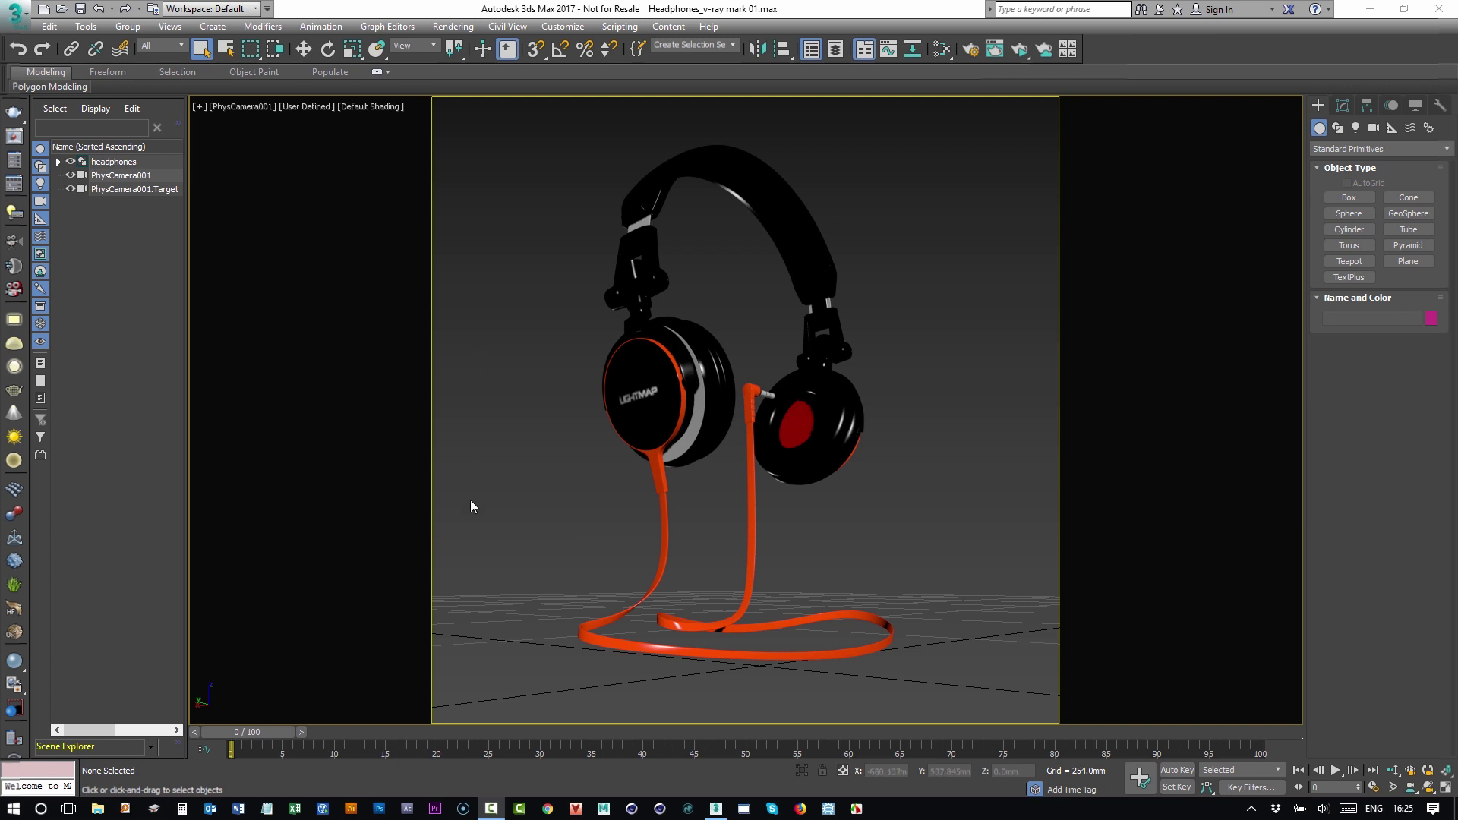
Create a new VRayLight001 IBL hook from the Rendering menu's HDR Light Studio Connection panel
left_click(459, 28)
left_click(522, 255)
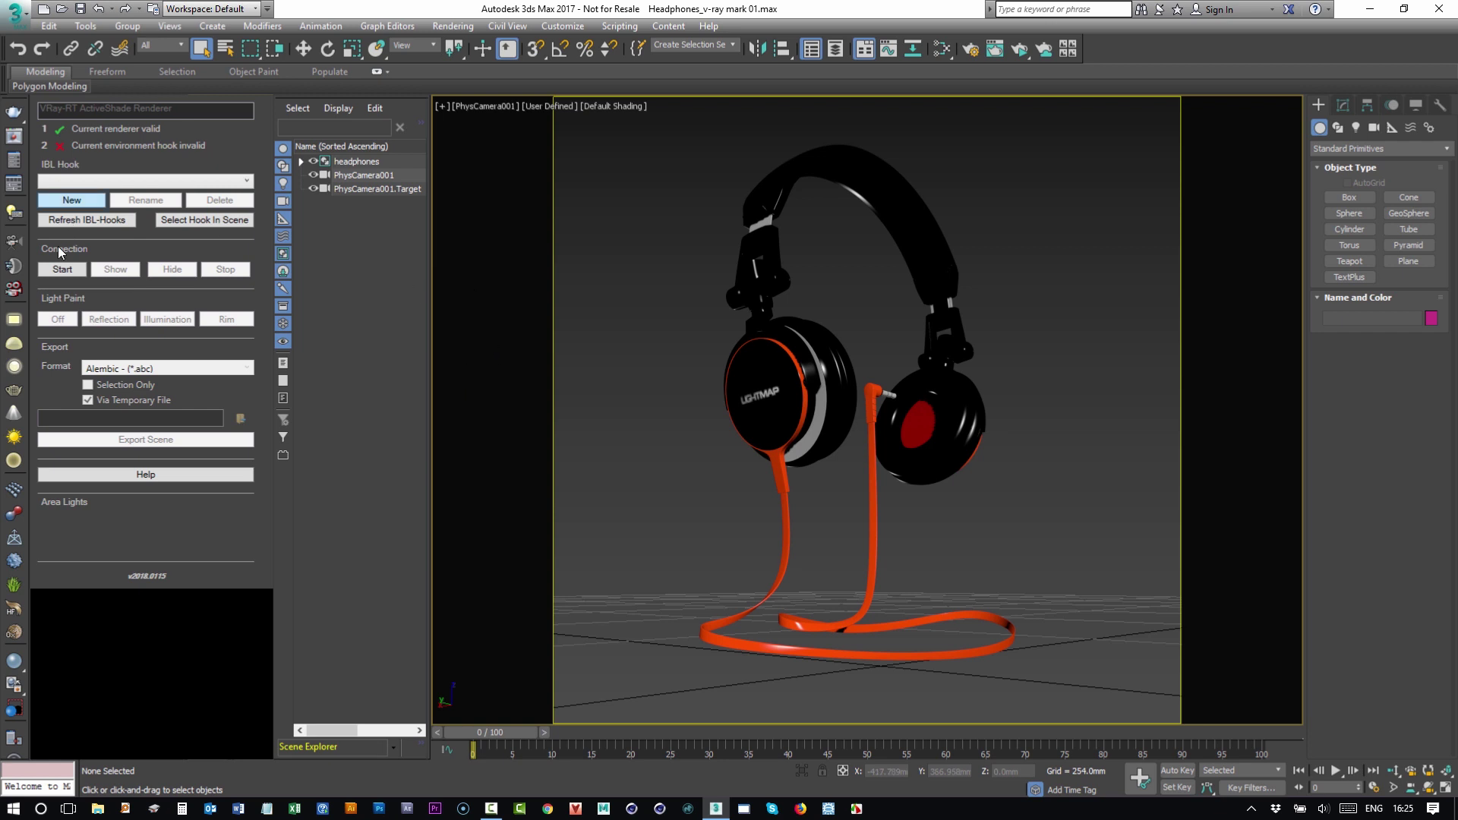
left_click(63, 270)
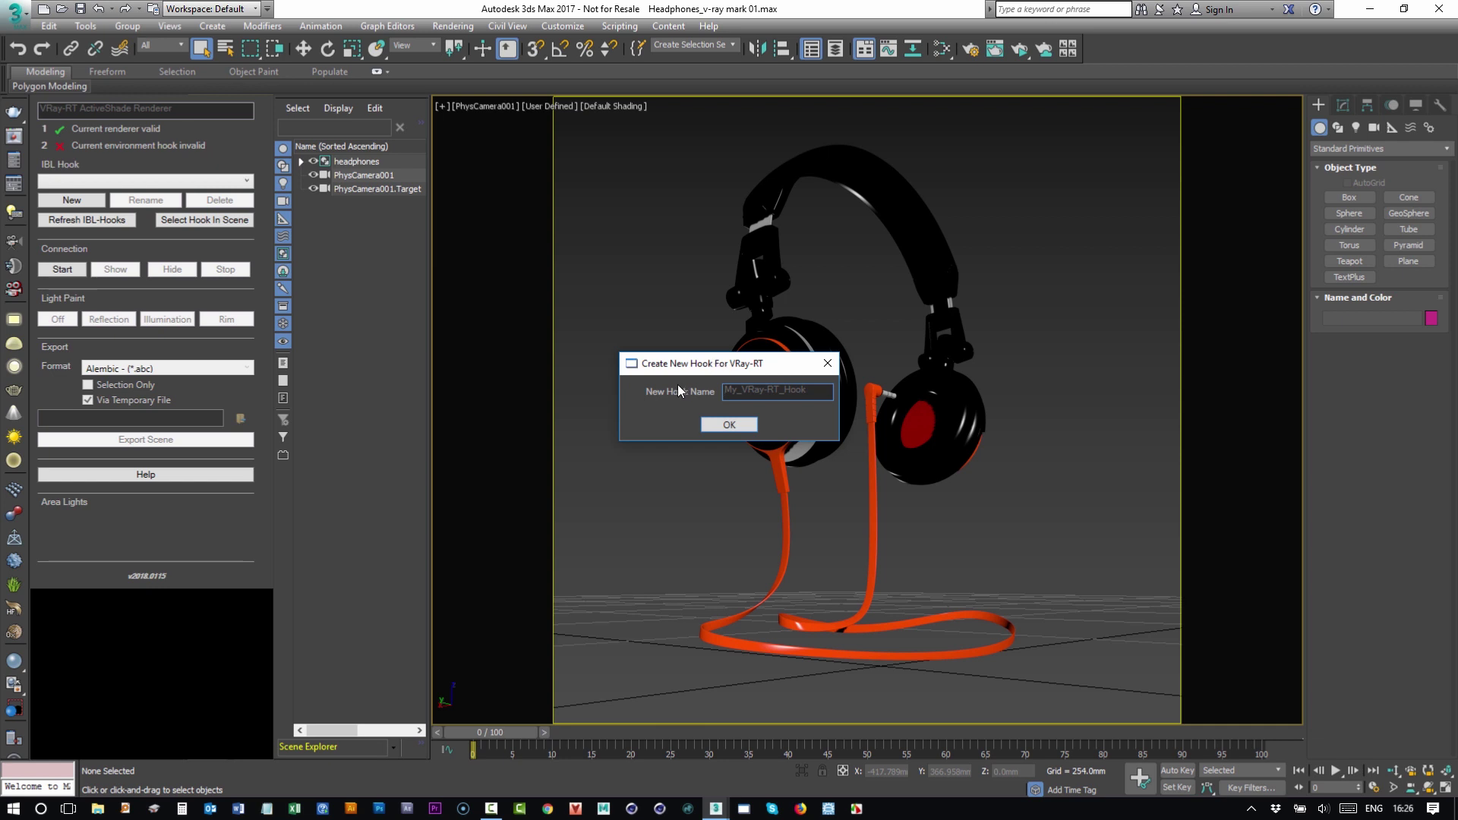
left_click(718, 424)
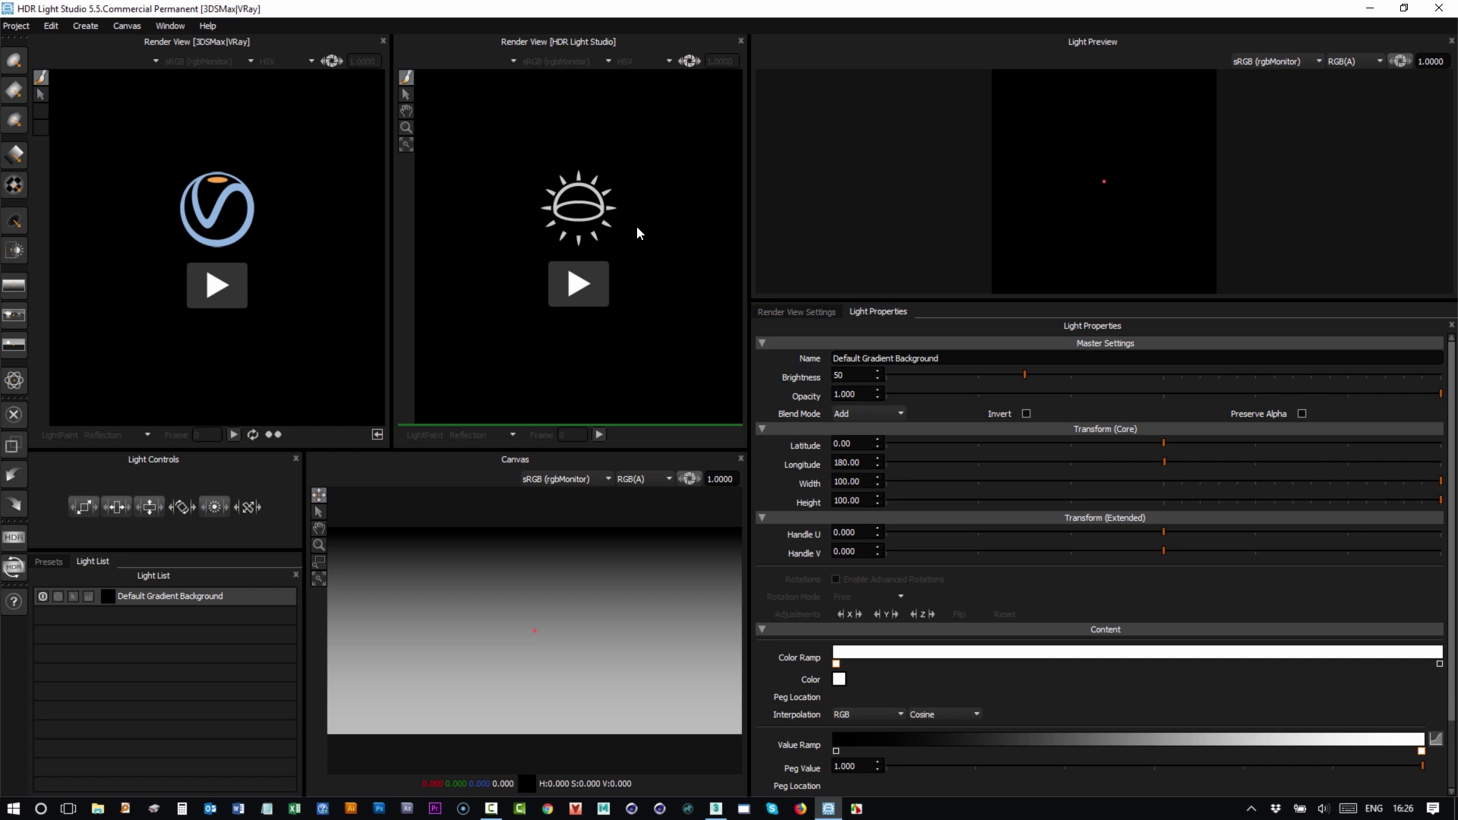
Drag the Render Views splitter right so the render views and canvas are wider
left_click_drag(749, 214, 995, 210)
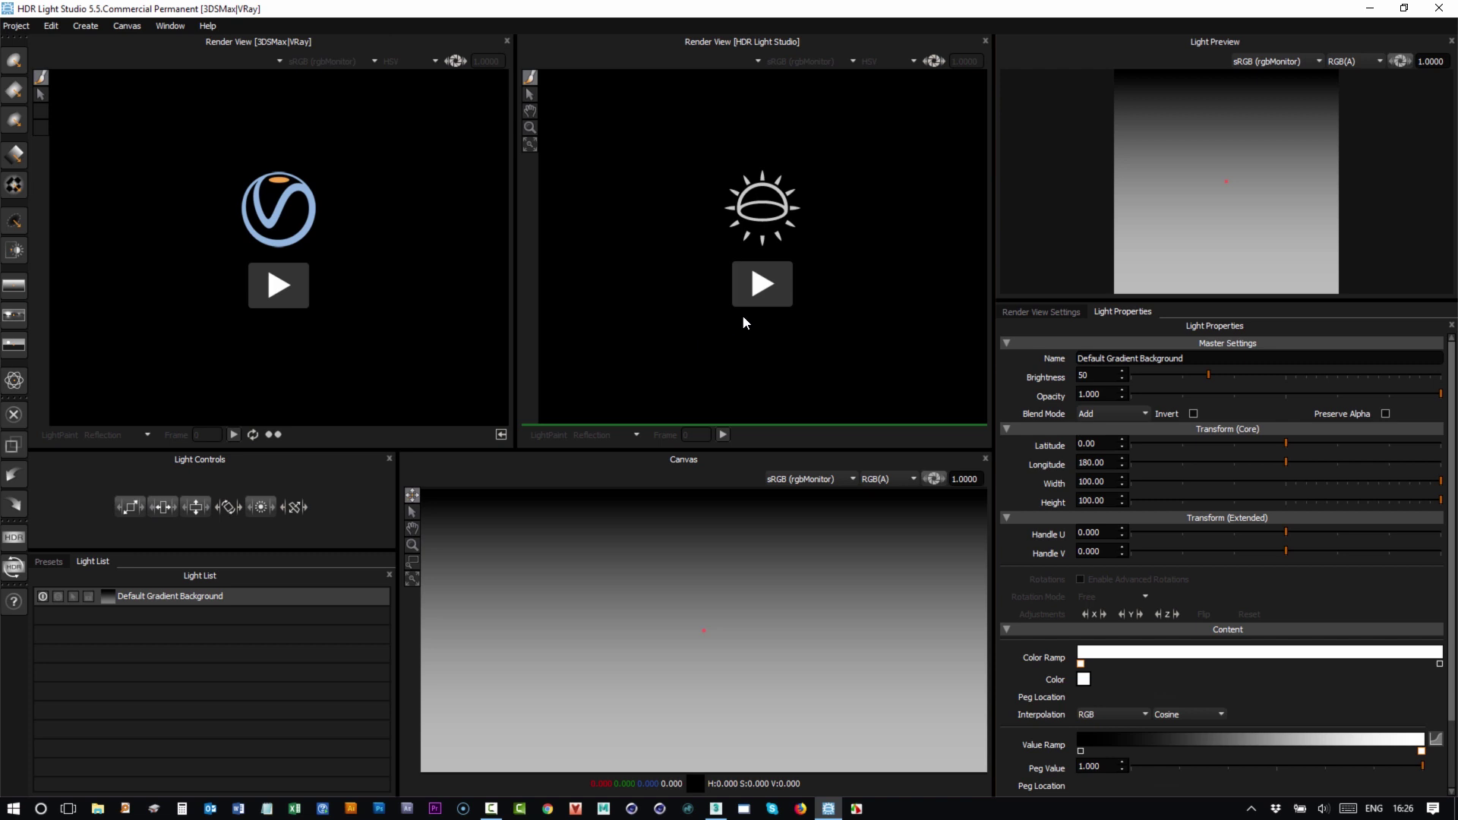
Start the preview, import the headphones geometry, and set Image Height to 400 for a square render
left_click(761, 293)
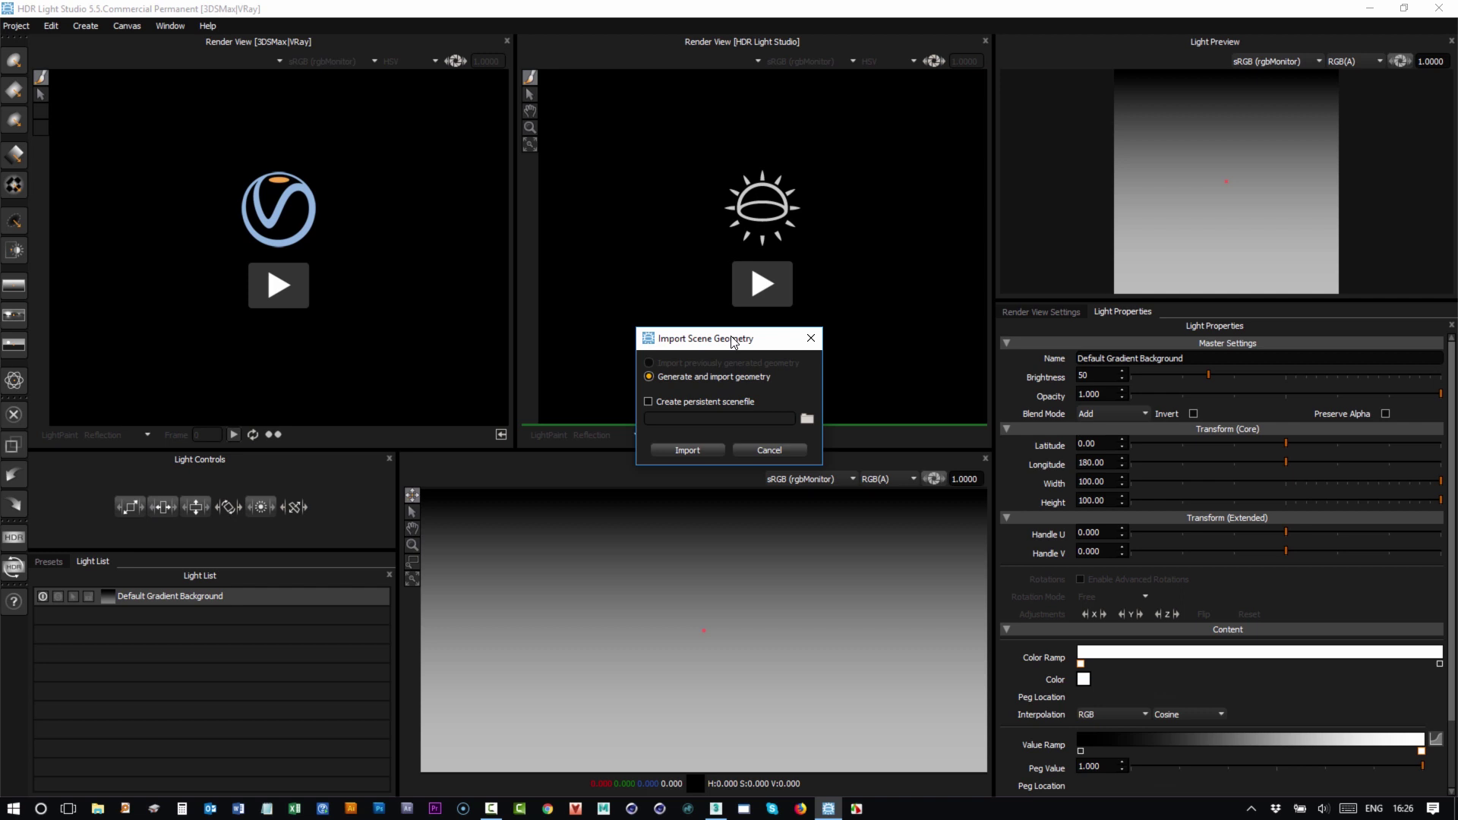
left_click(672, 452)
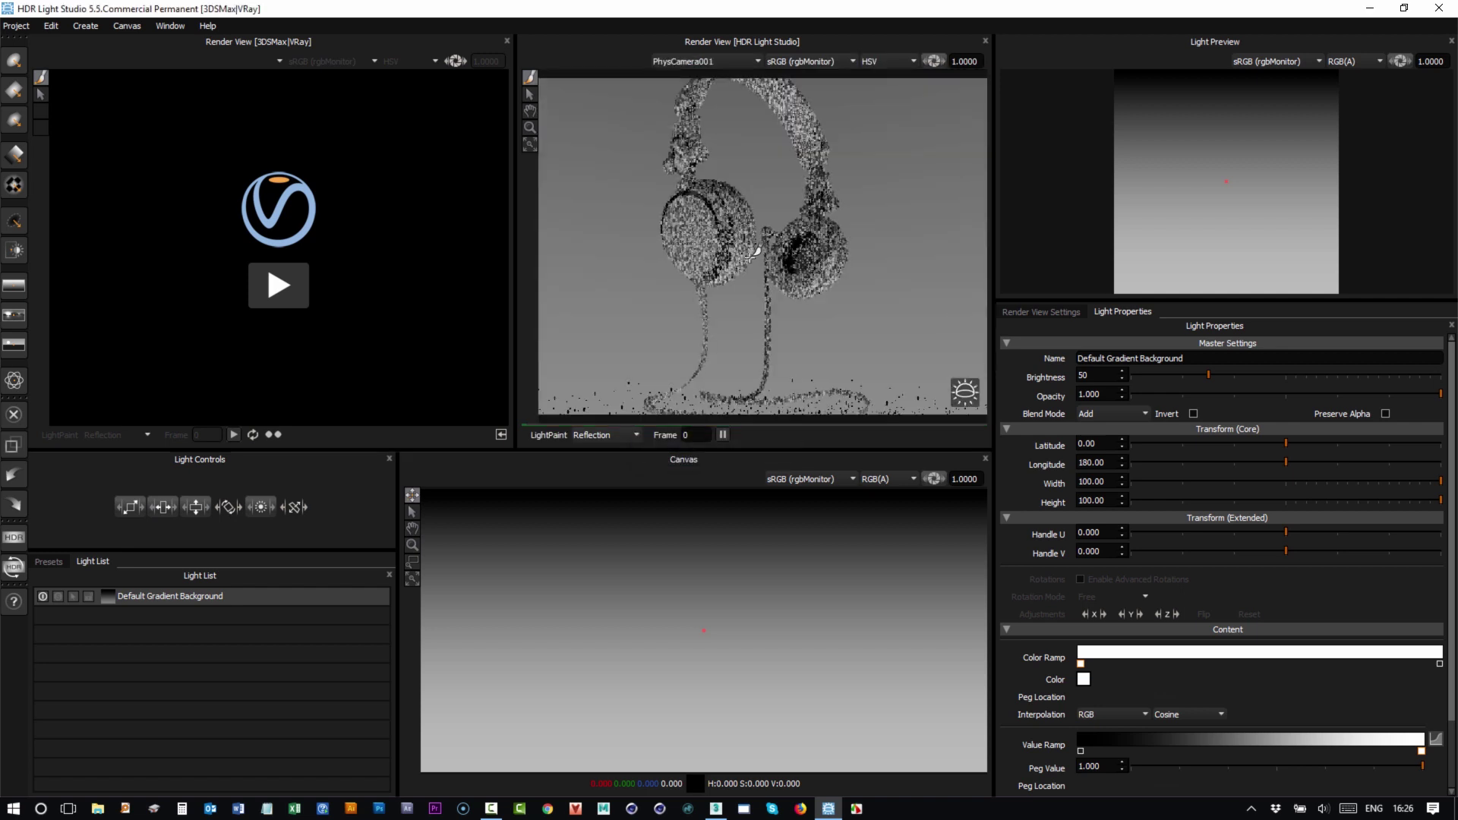
left_click(1054, 312)
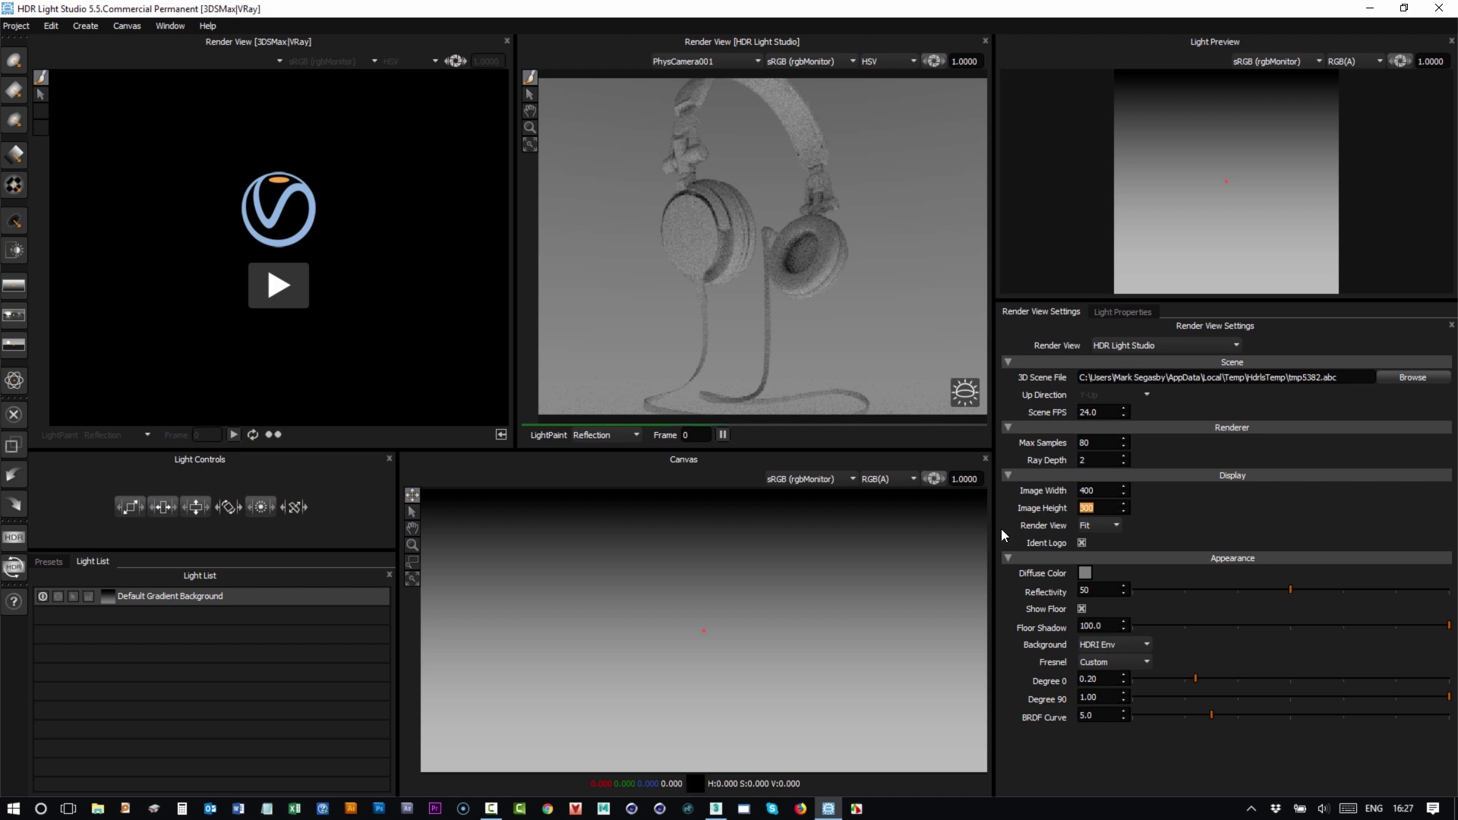
key("BackSpace")
key("BackSpace")
key("BackSpace")
type("400")
key("Return")
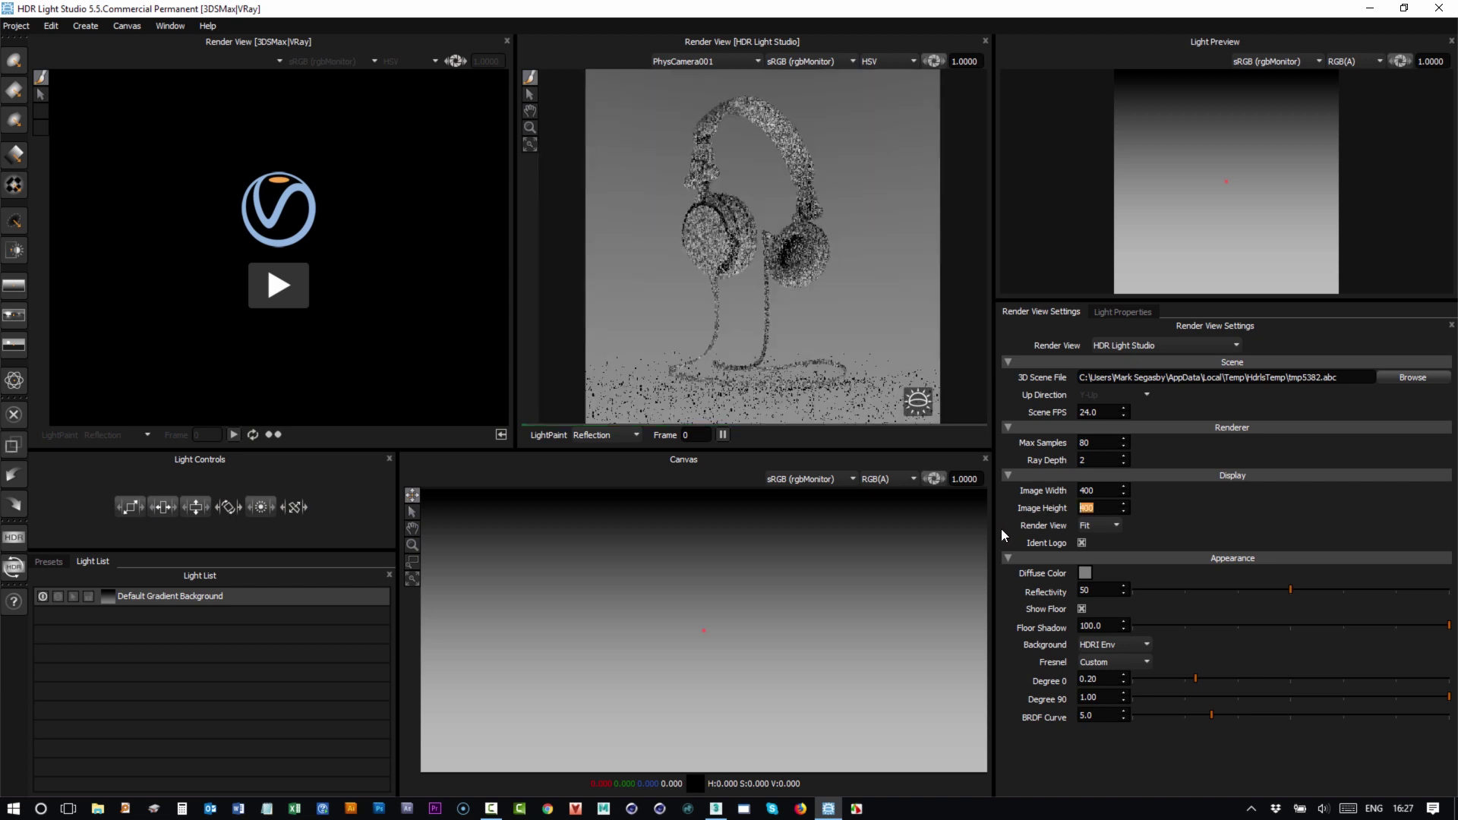
left_click_drag(859, 448, 860, 474)
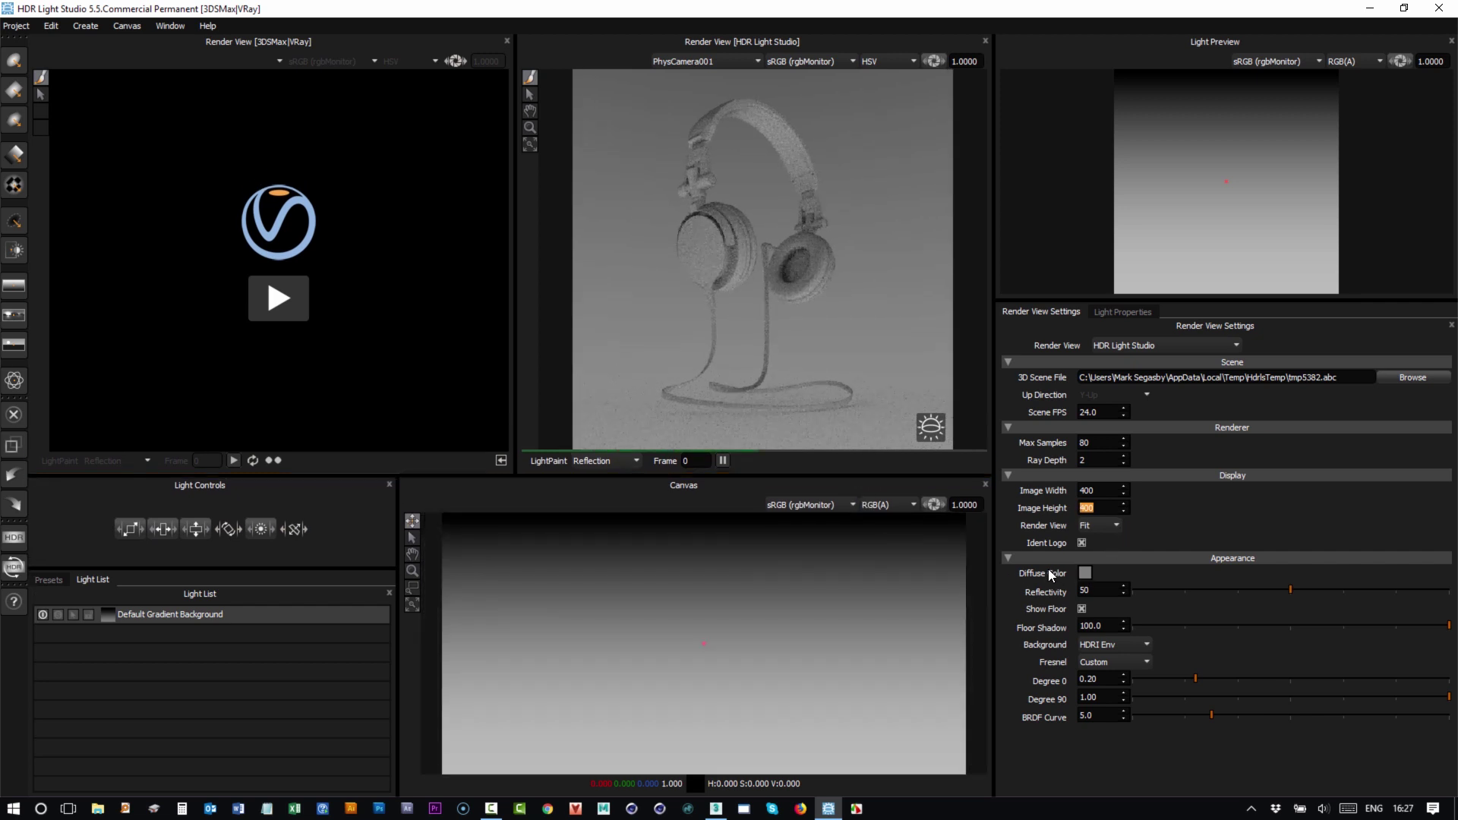
Set the render view Diffuse Color to near-black in the colour picker
left_click(1085, 574)
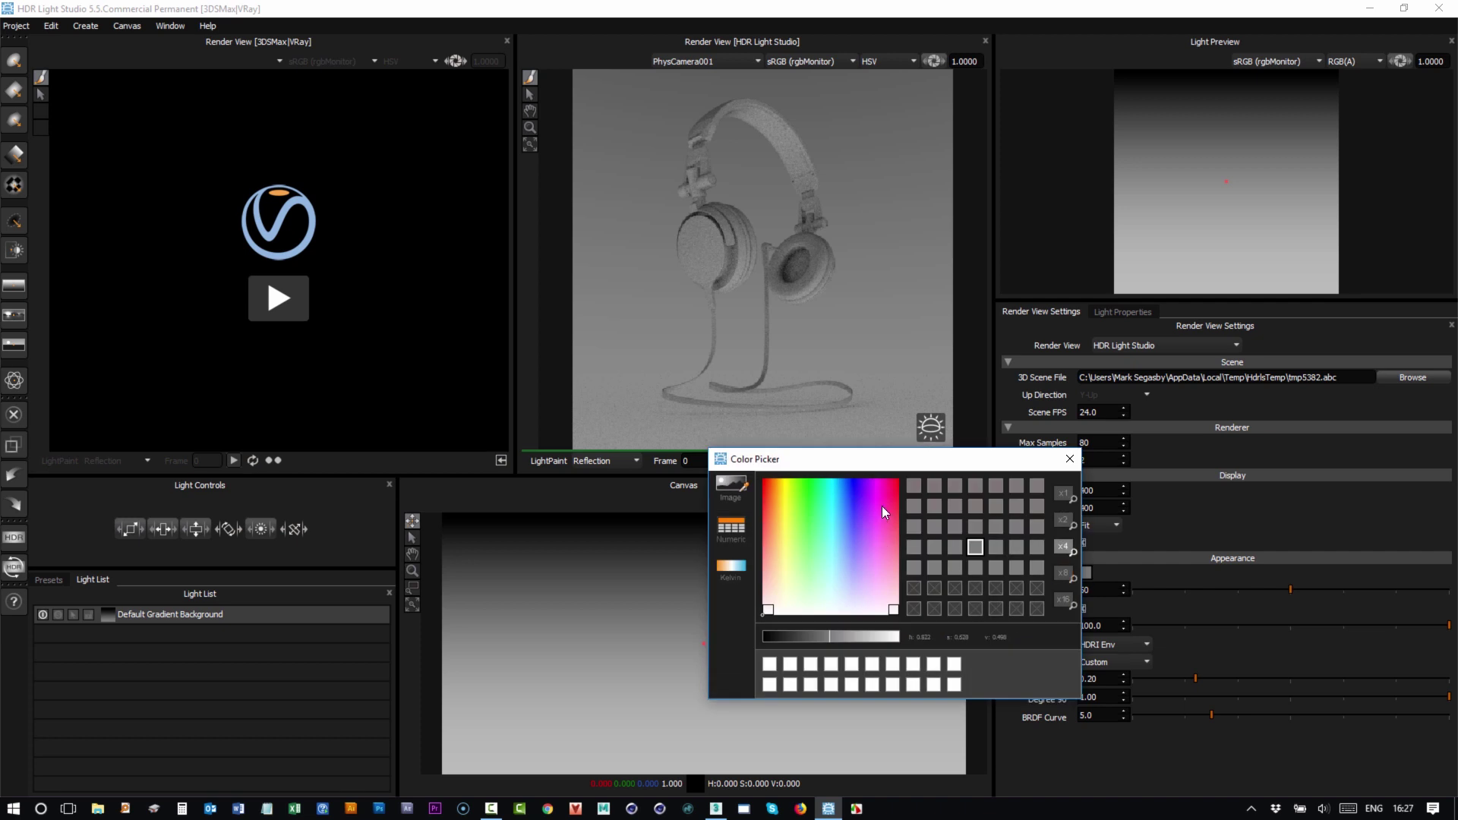
left_click(893, 484)
left_click_drag(884, 646, 894, 644)
mouse_move(866, 486)
left_mouse_down()
mouse_move(837, 486)
mouse_move(854, 483)
left_mouse_up()
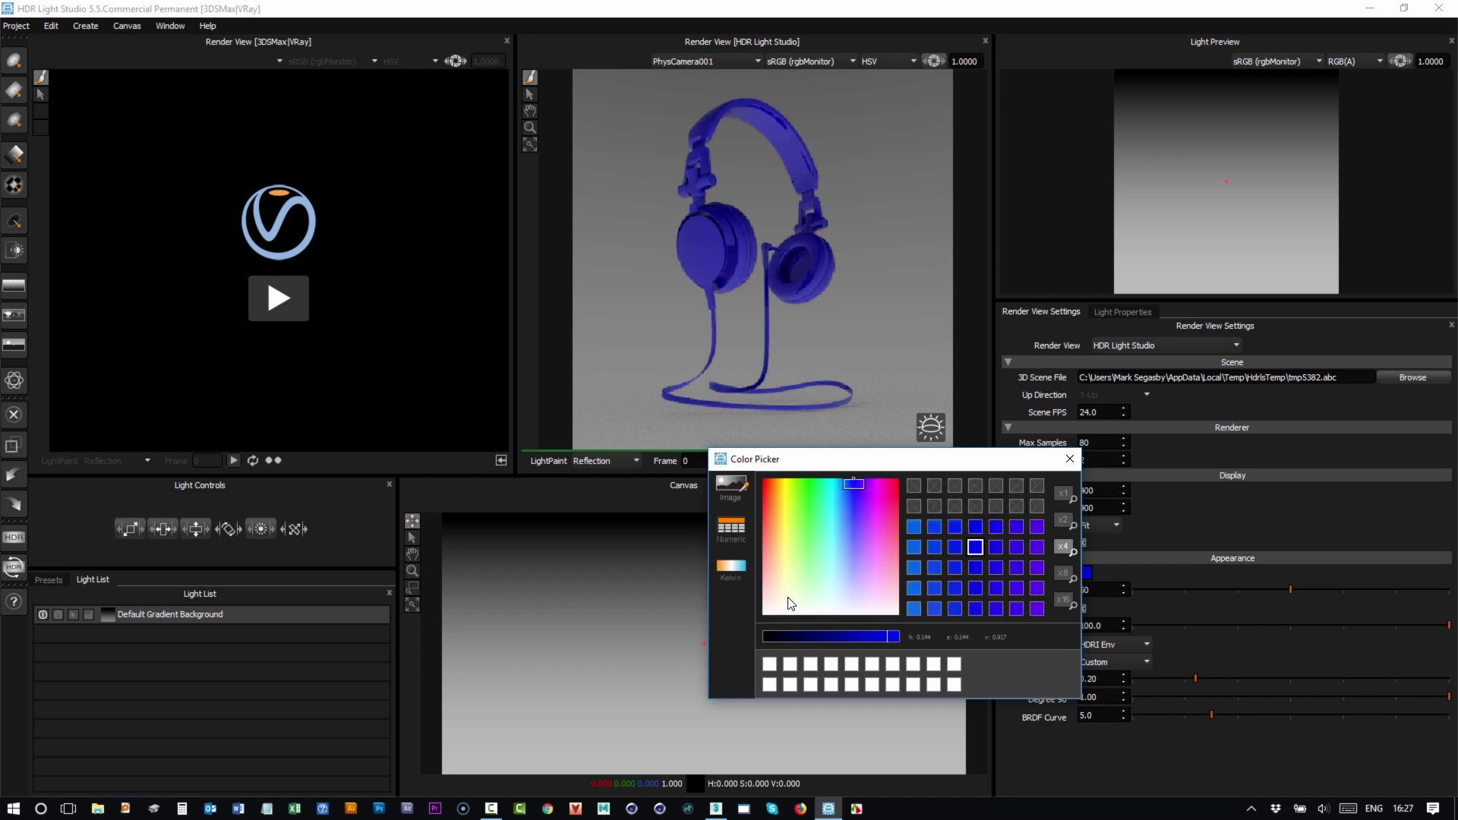
left_click_drag(783, 606, 768, 642)
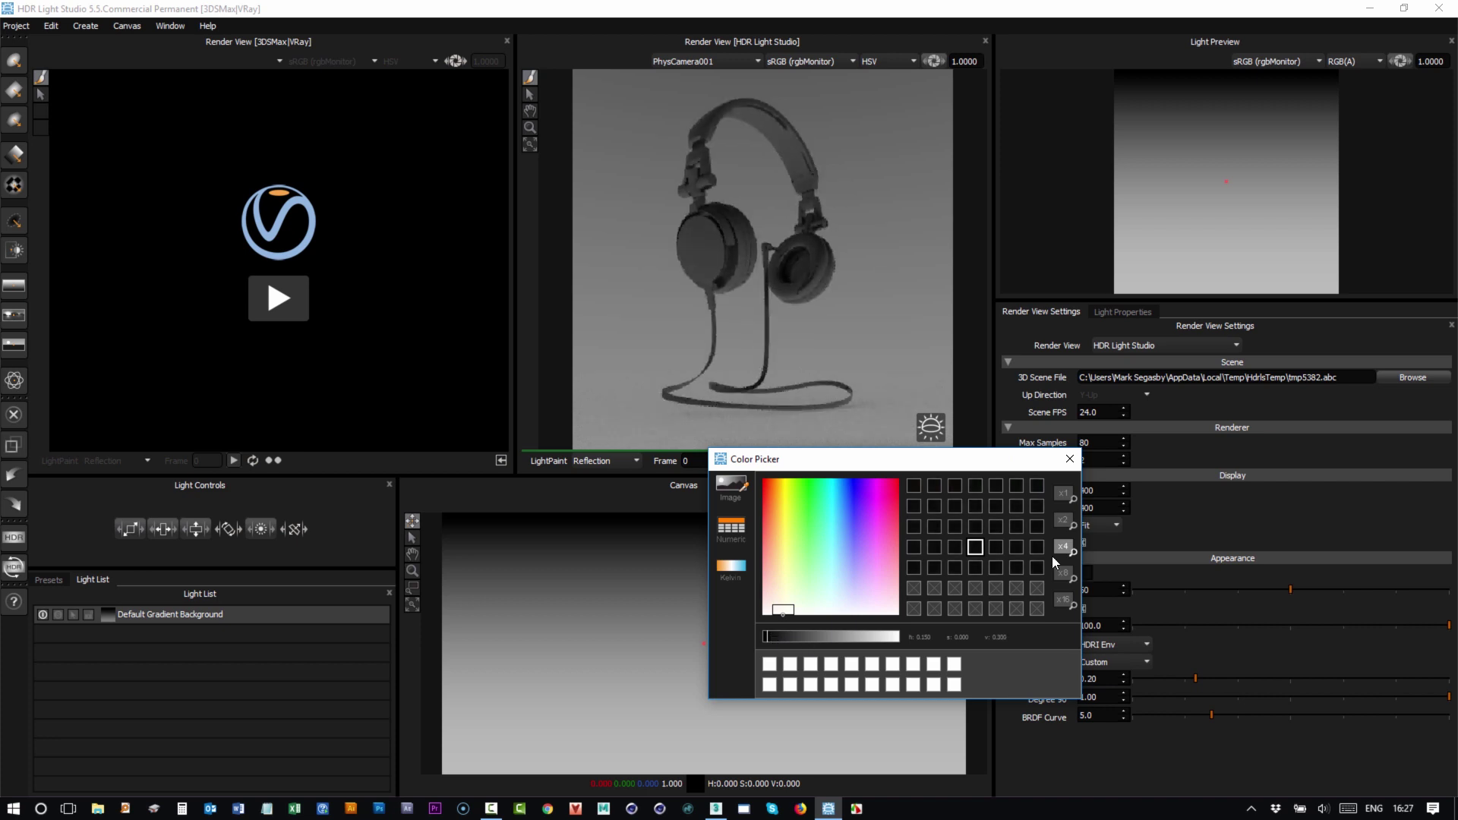
left_click(1070, 458)
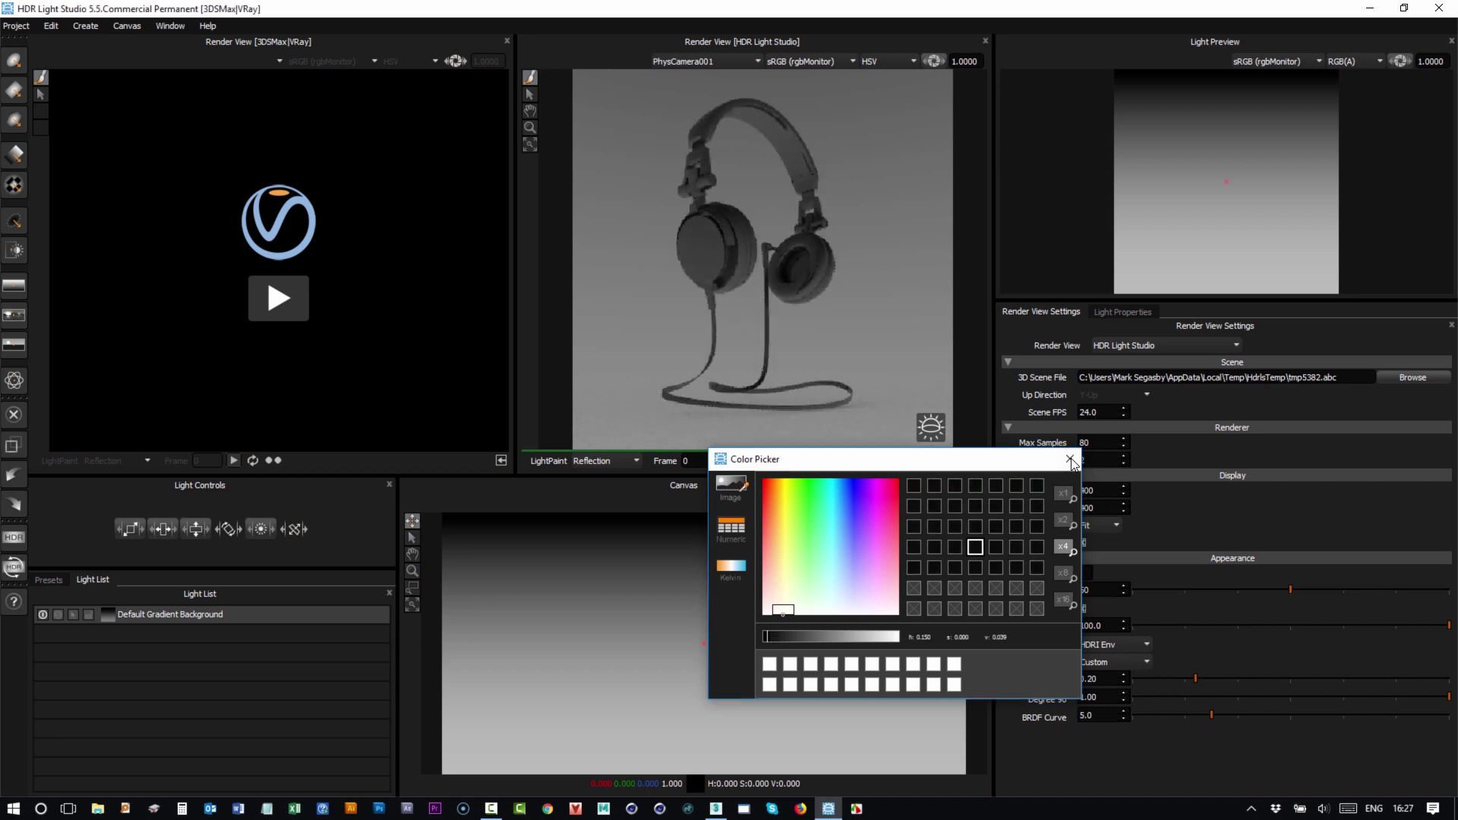
Lower the Default Gradient Background brightness to 12
left_click(1122, 312)
left_click(1156, 377)
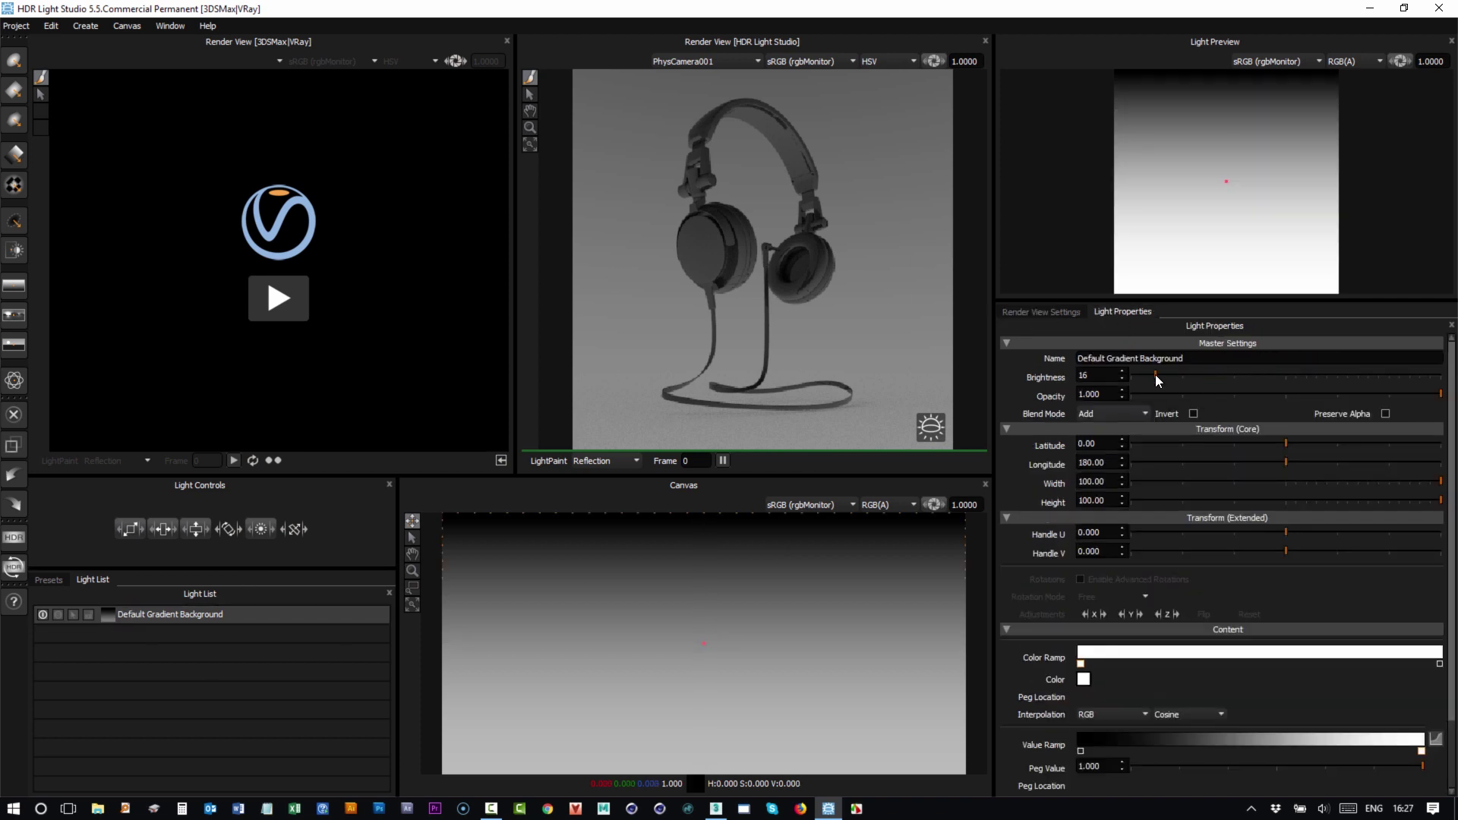
left_click_drag(1156, 376, 1147, 377)
Add a Tent Lit Side 1 light and position its reflection on the headphone earcup
left_click(52, 581)
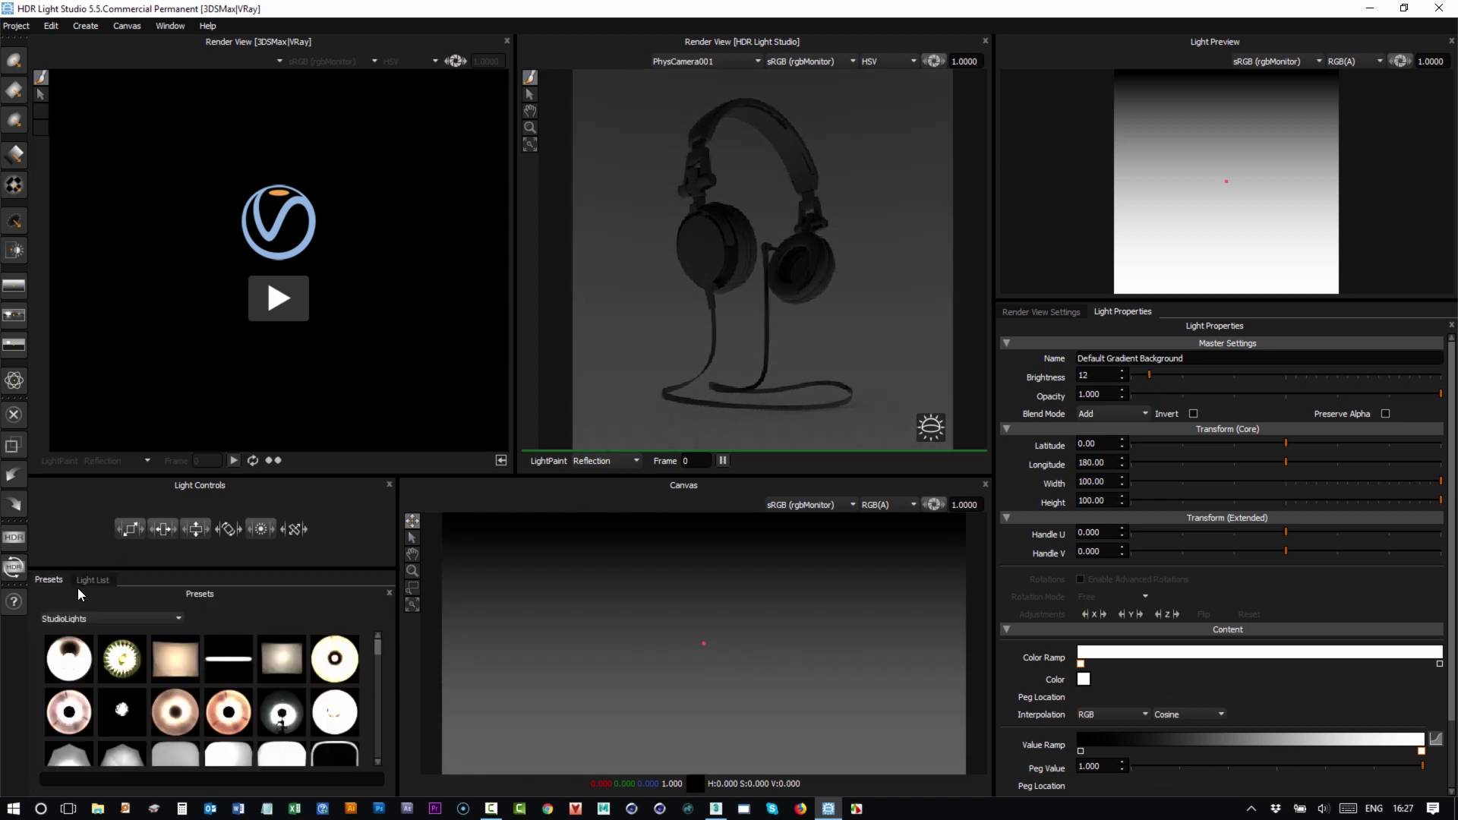
left_click_drag(228, 753, 686, 253)
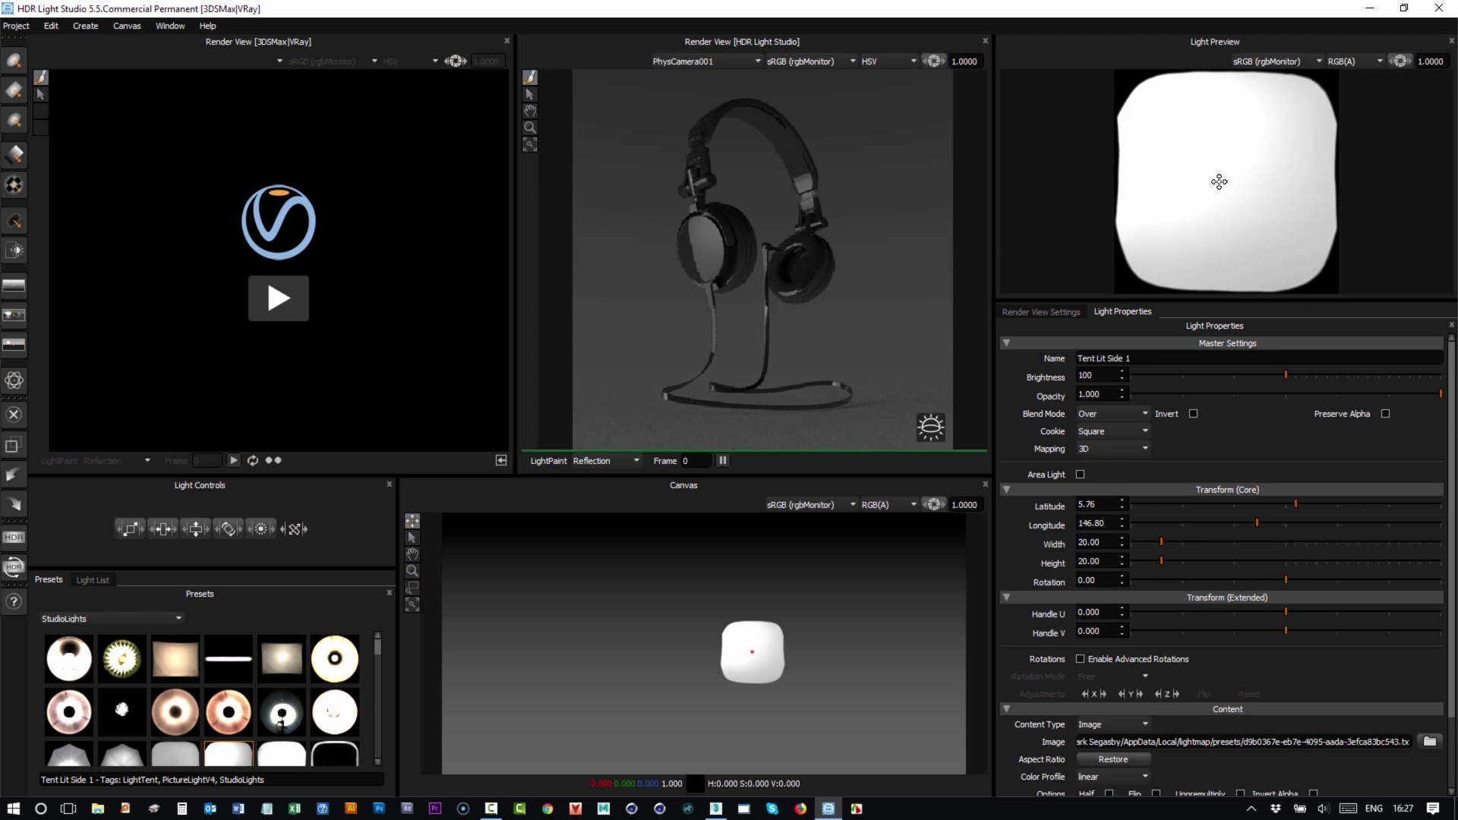
left_click_drag(1226, 182, 1228, 289)
left_click_drag(705, 259, 693, 235)
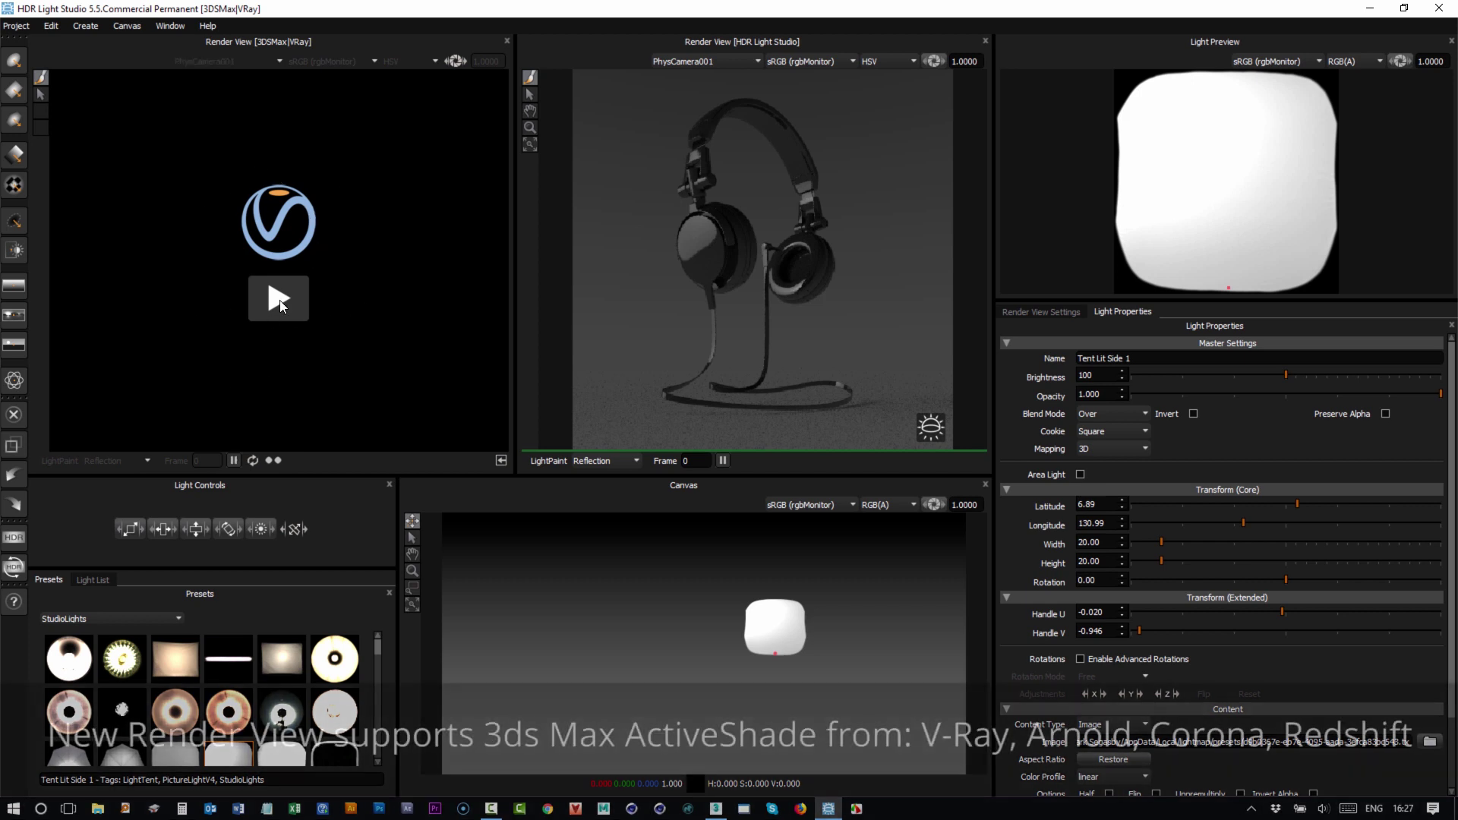
Start the live 3ds Max V-Ray render view and make the render views taller
left_click(279, 299)
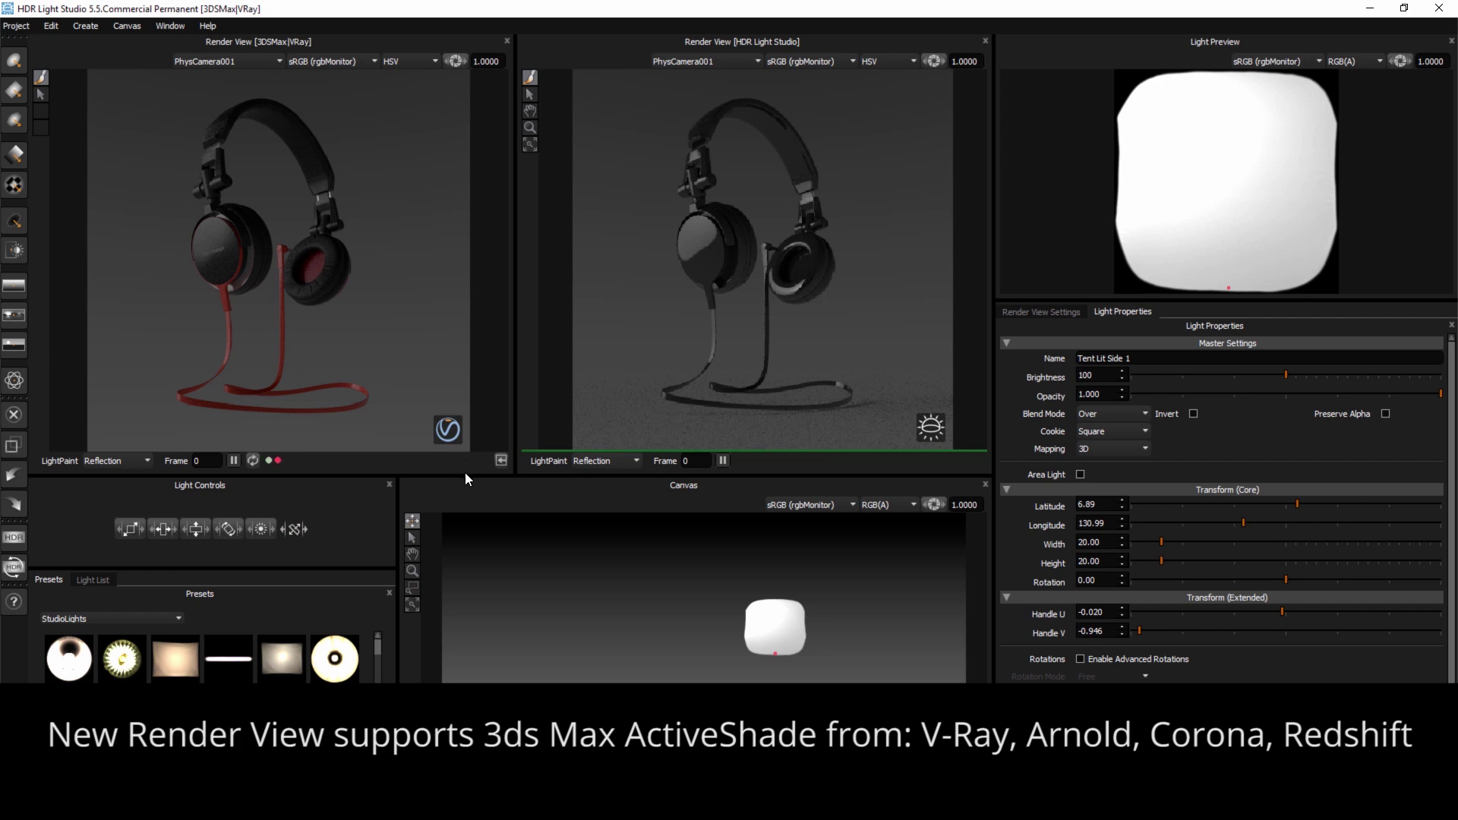
left_click_drag(465, 476, 461, 525)
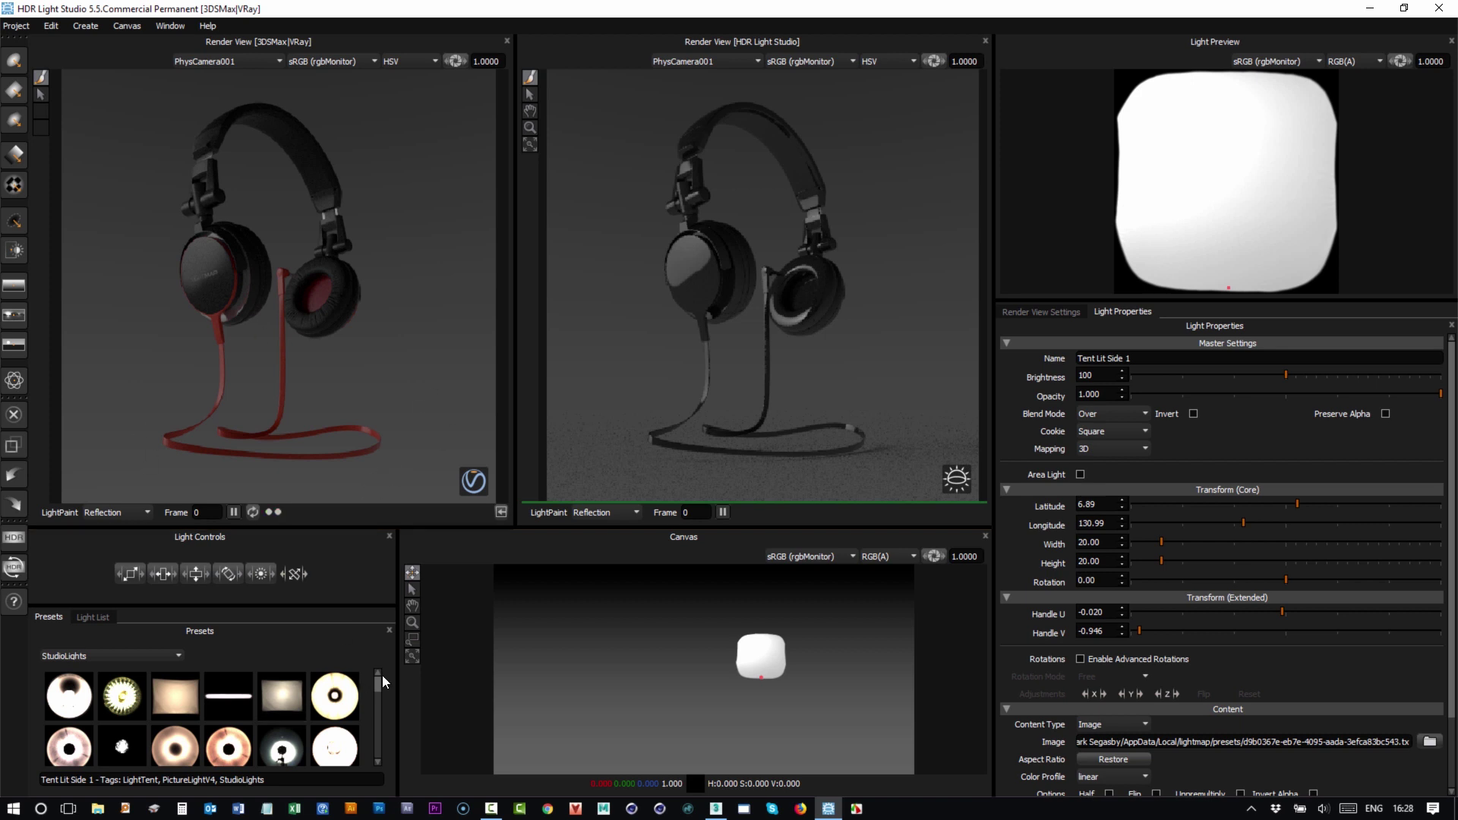
left_click_drag(377, 682, 379, 699)
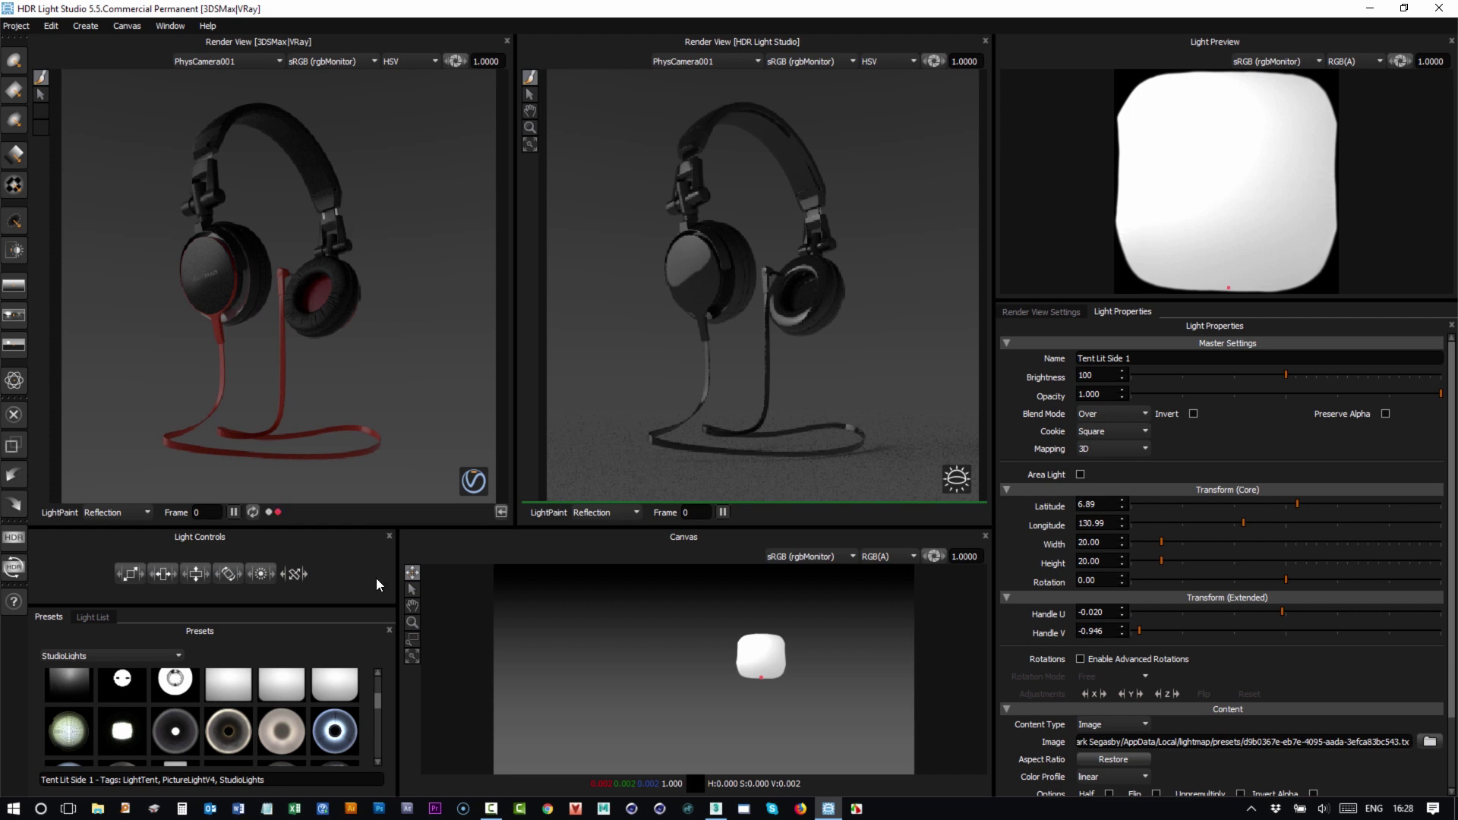
Add the 2k Mole Blurred preset onto the headphones and solo it in the Light List
left_click(377, 723)
left_click(378, 734)
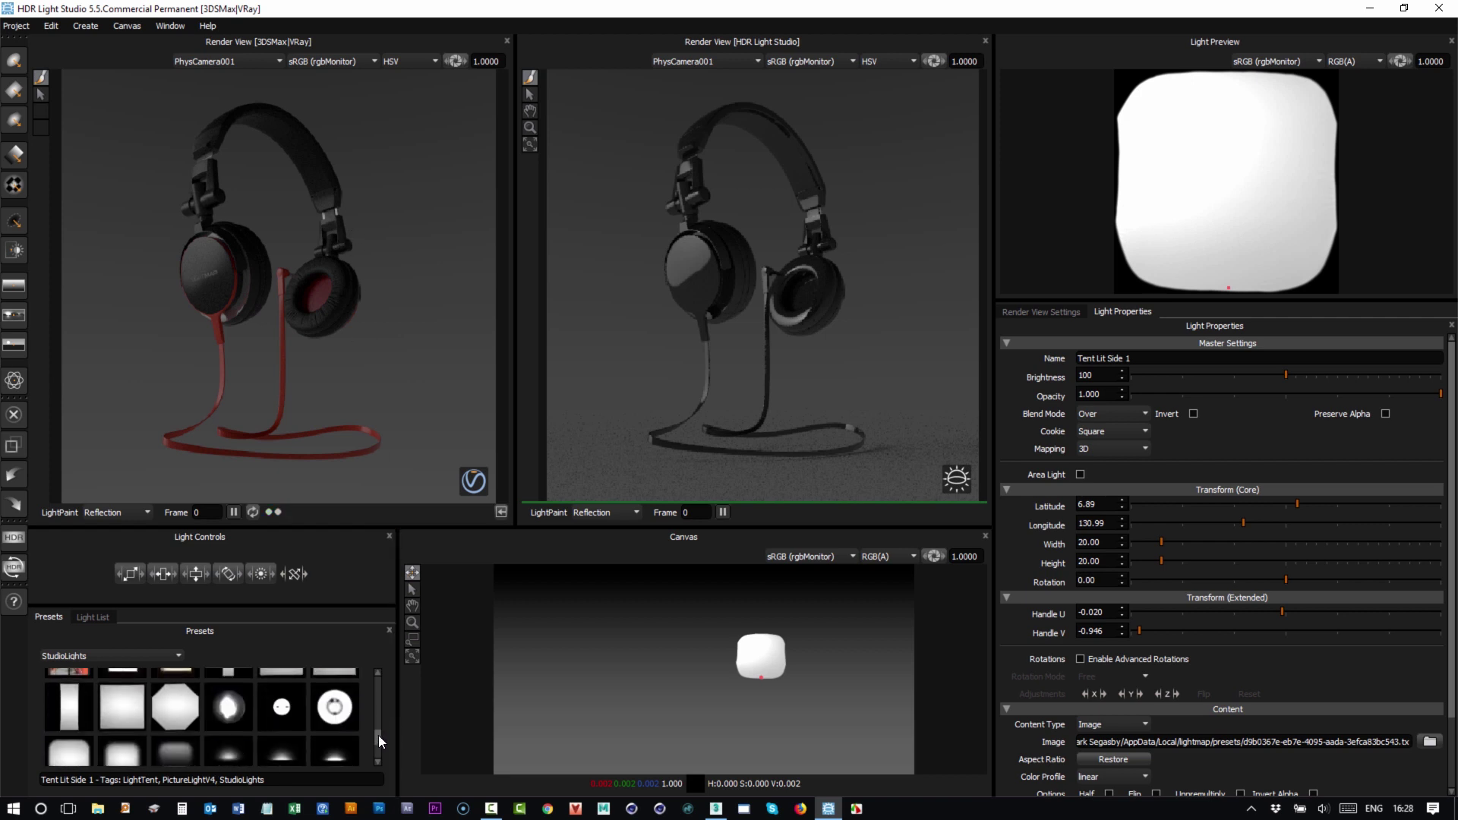
left_click_drag(230, 713, 302, 148)
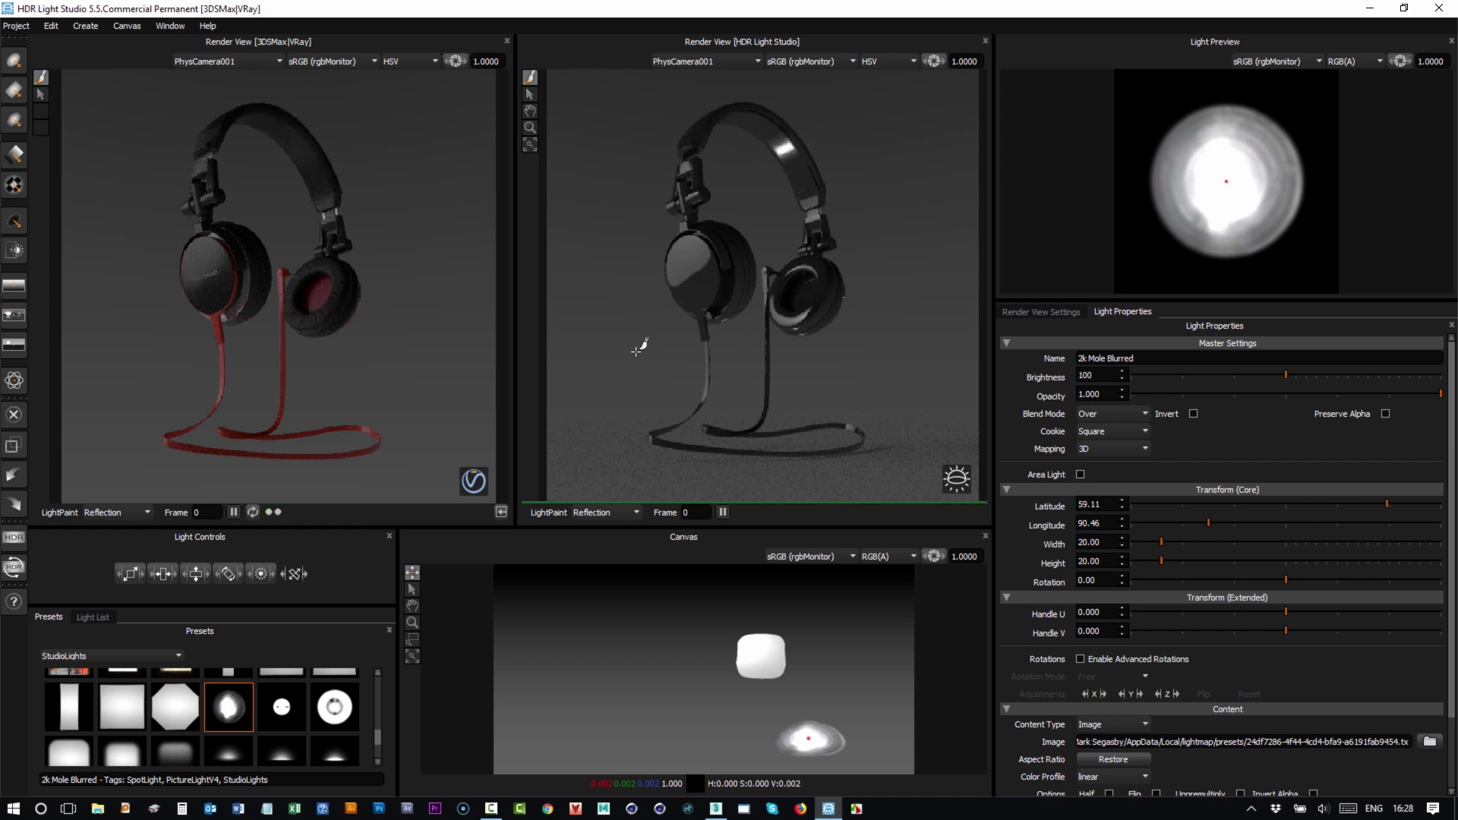
left_click(85, 618)
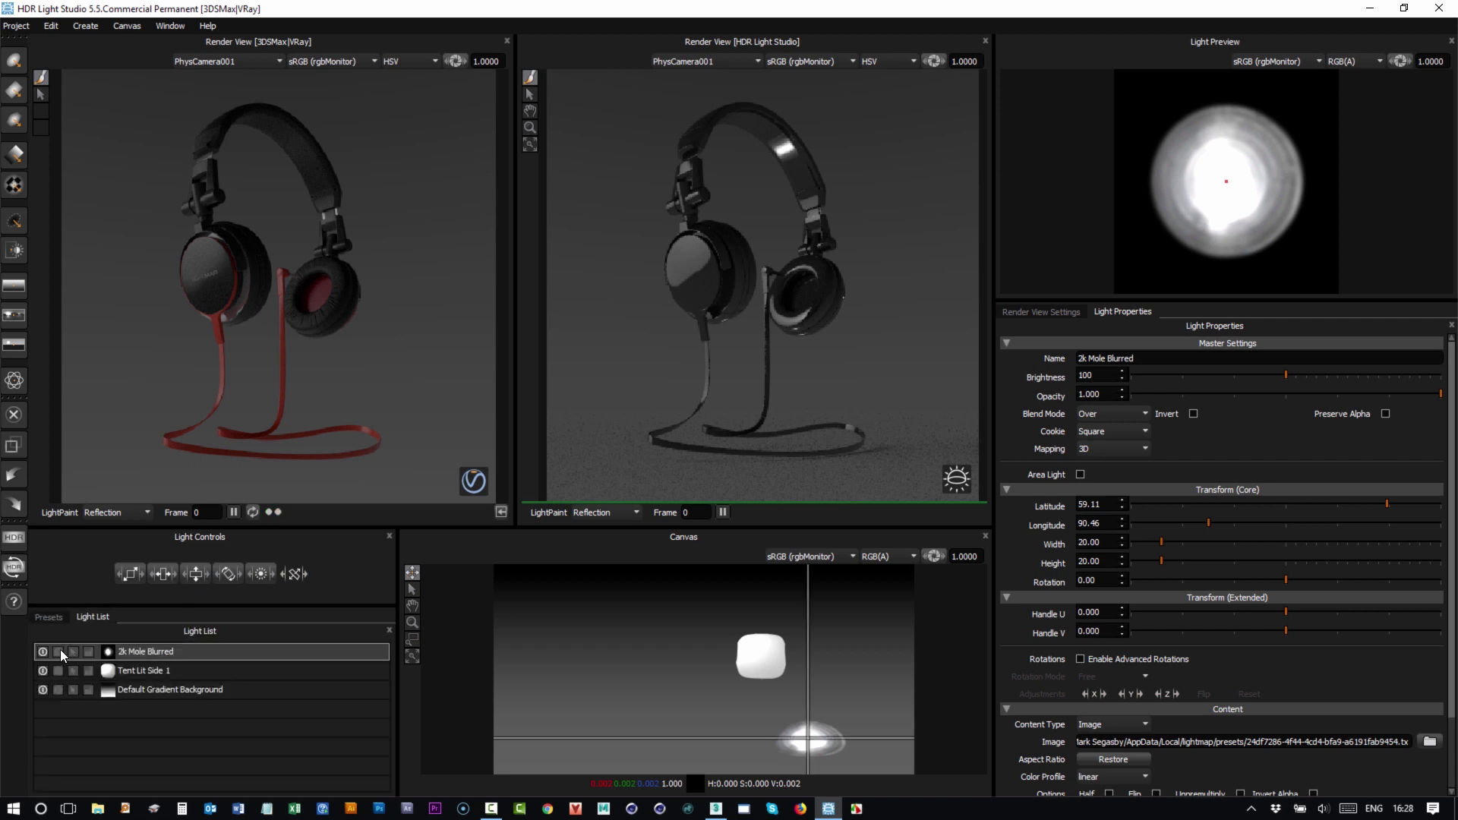
left_click(59, 651)
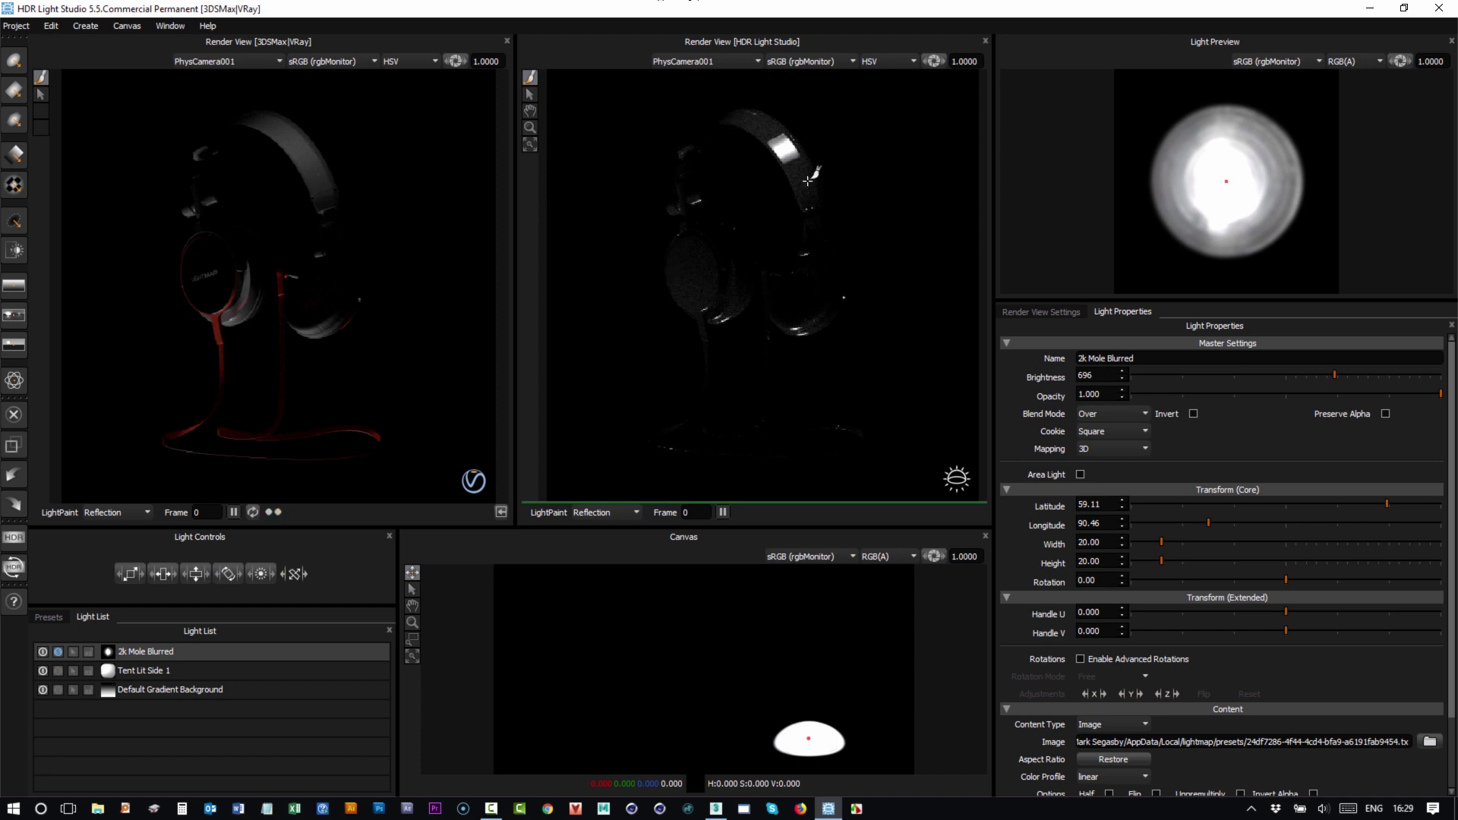
LightPaint the 2k Mole Blurred light onto the headband top (latitude 57.72, longitude 103.55)
left_click(692, 268)
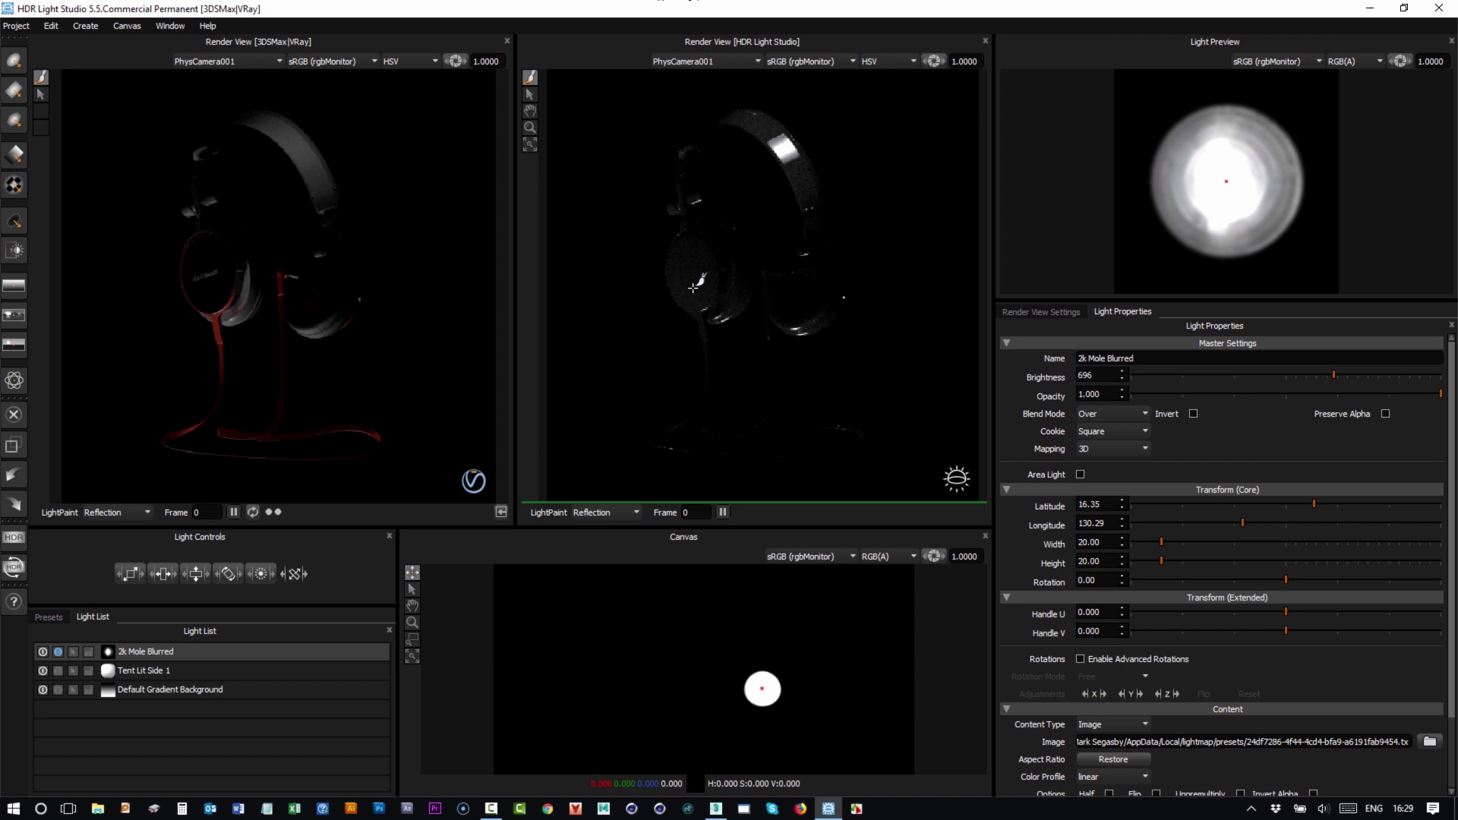
left_click_drag(692, 268, 791, 174)
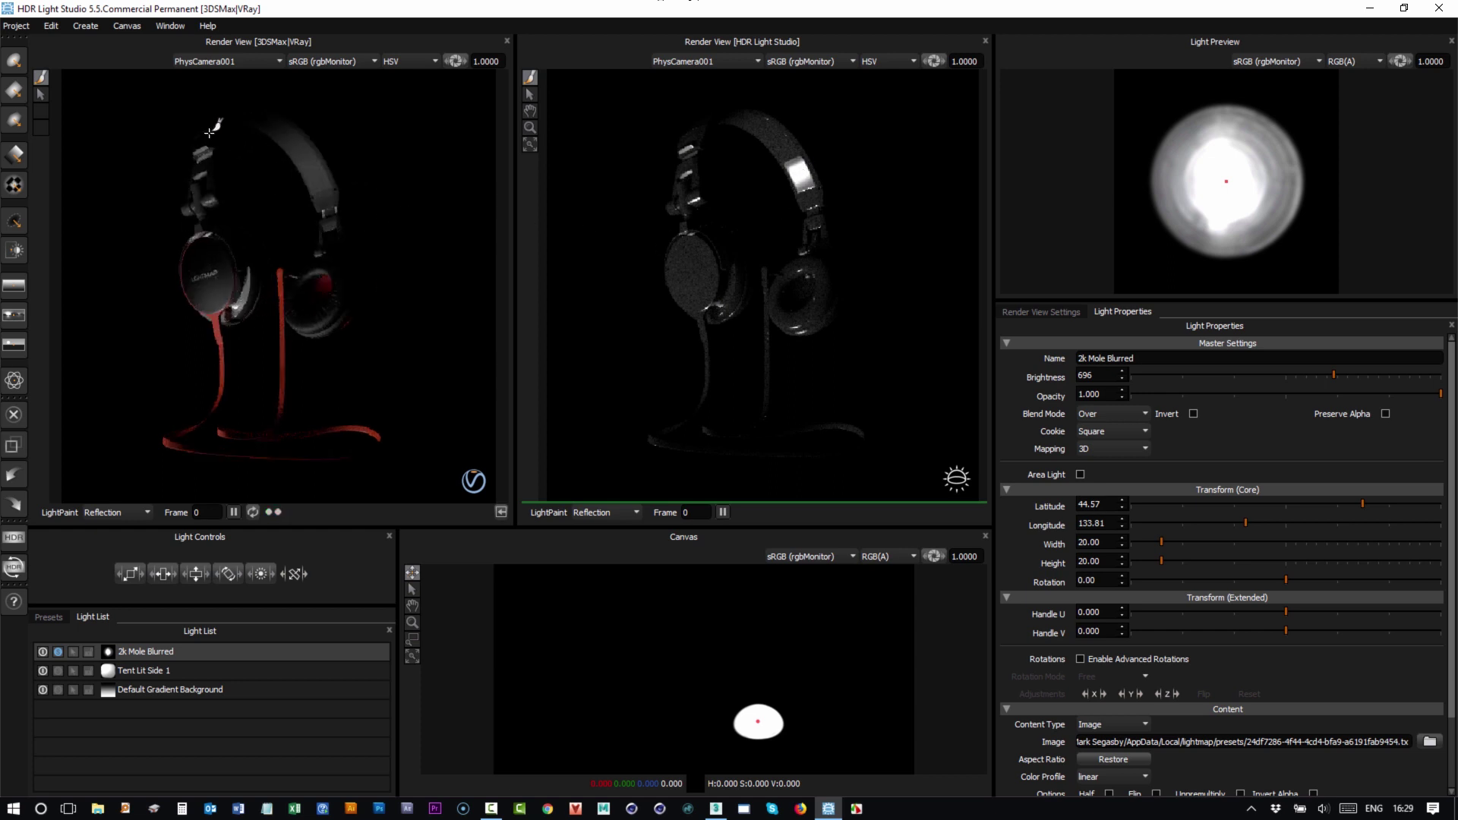
left_click(209, 133)
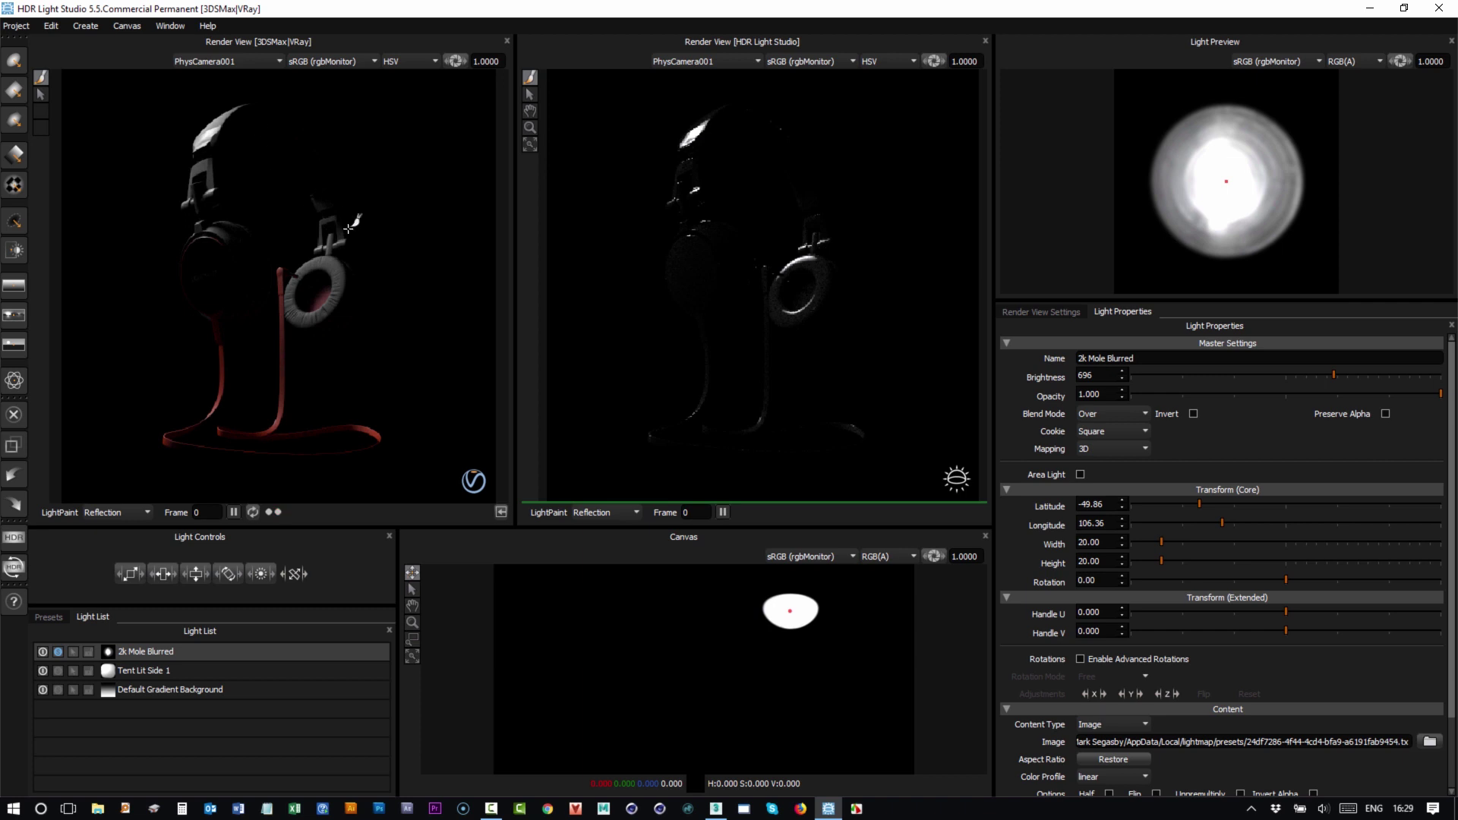
left_click(304, 156)
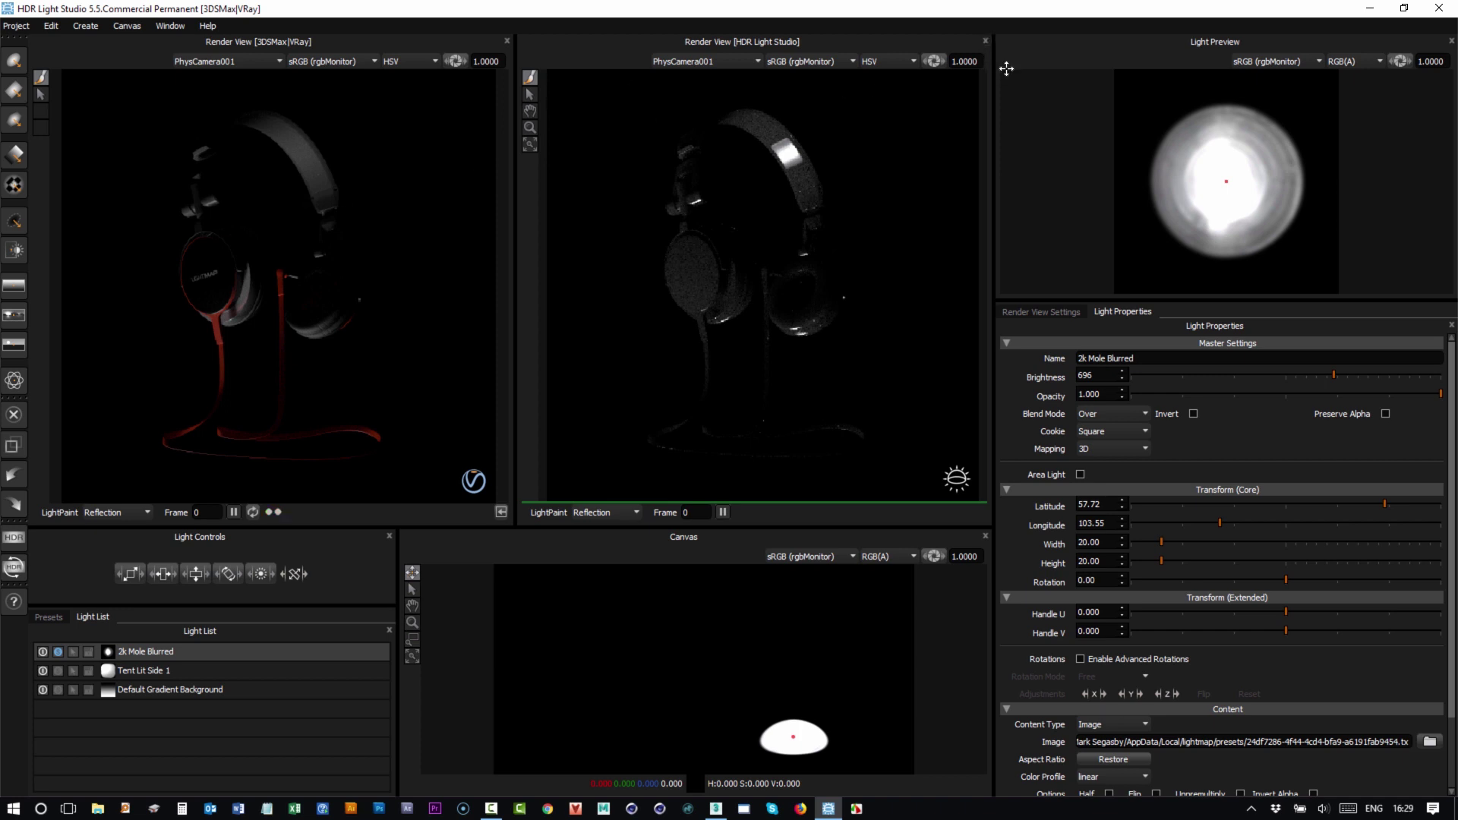
Close the HDR Light Studio render view and dock Presets as a tall five-column panel
left_click(986, 41)
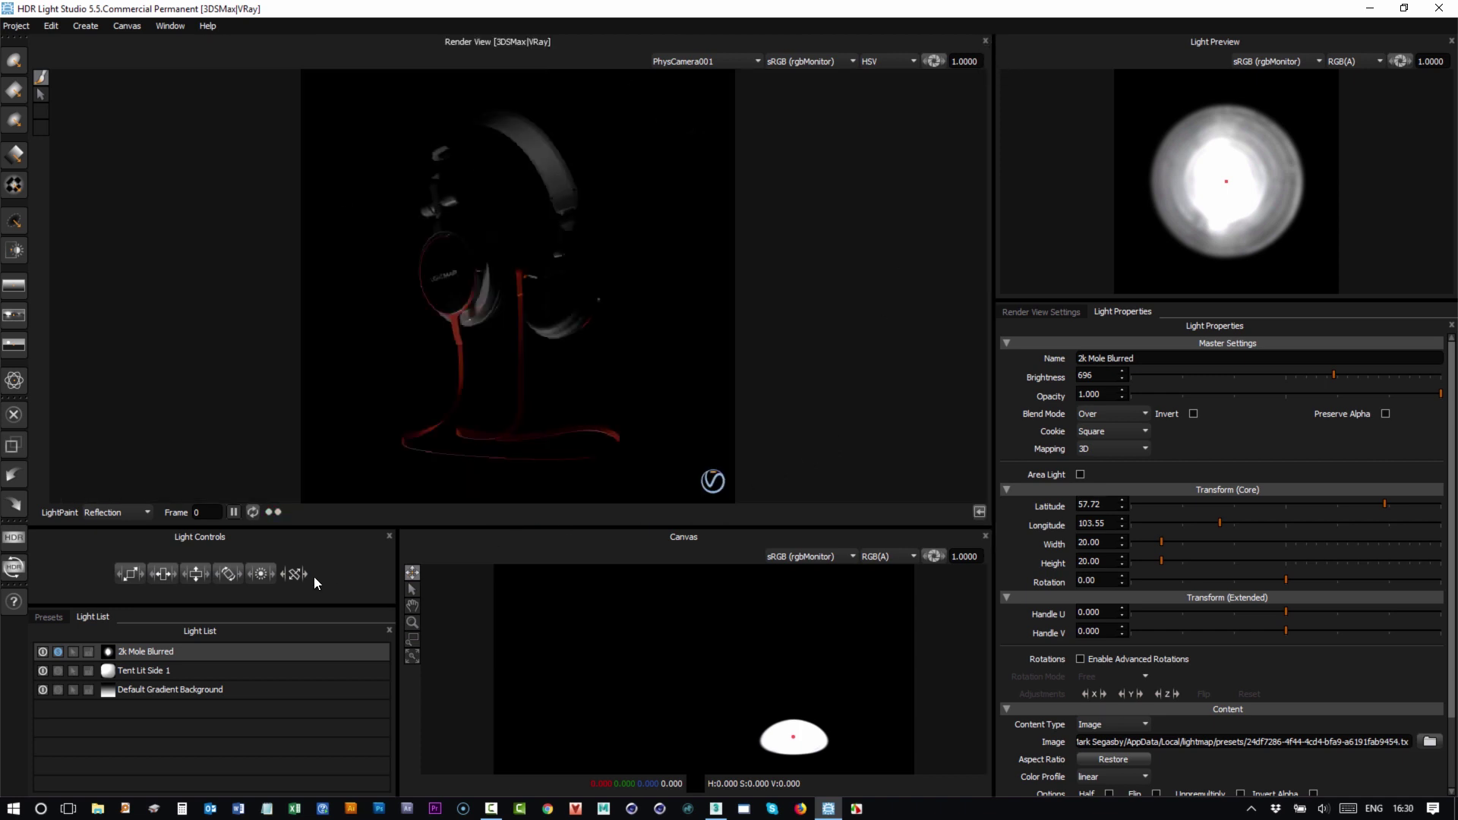
left_click(51, 616)
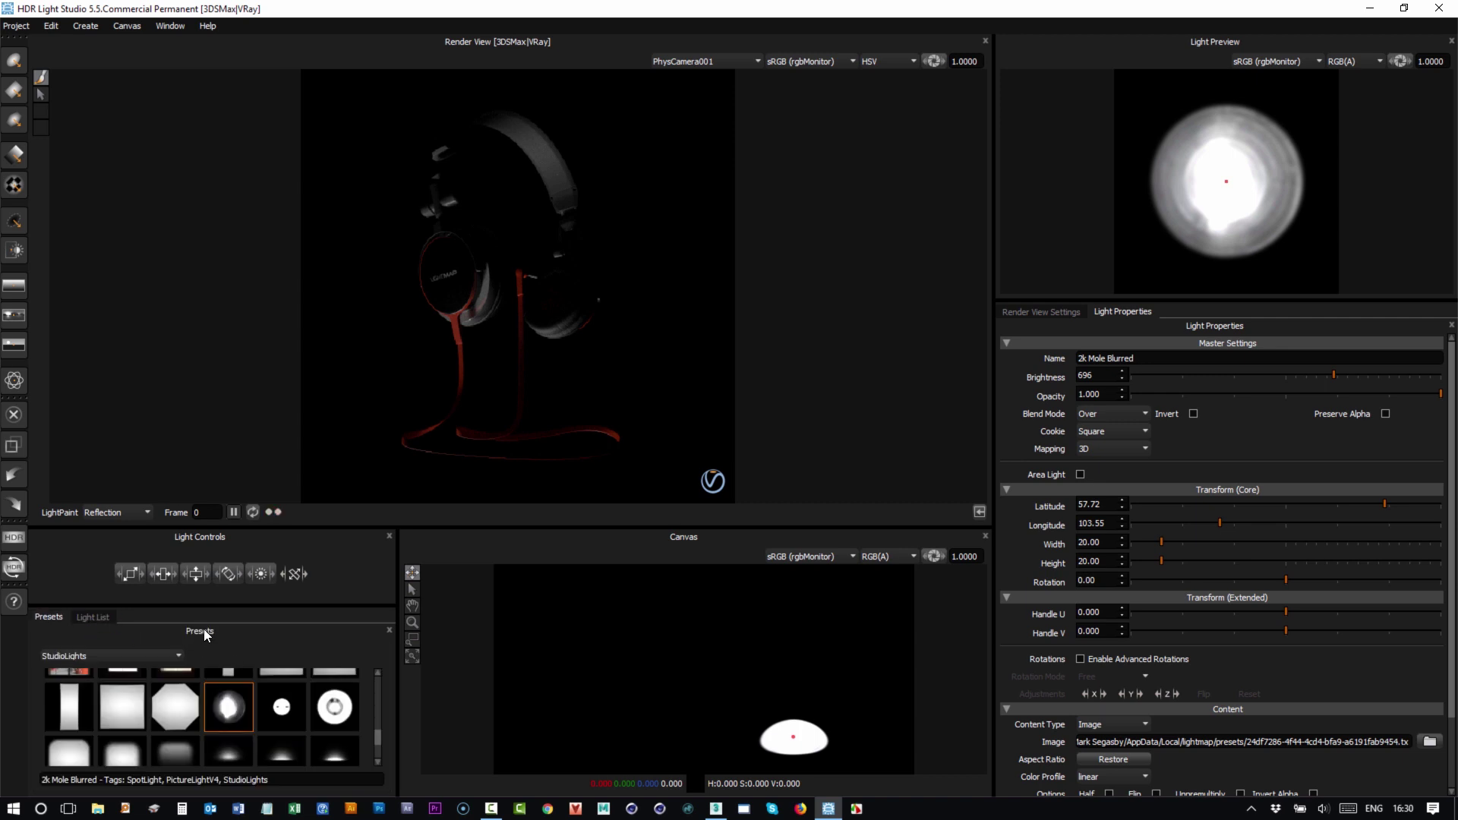
left_click_drag(204, 629, 281, 219)
mouse_move(397, 205)
left_mouse_down()
mouse_move(375, 205)
mouse_move(390, 205)
left_mouse_up()
Show all lights again and turn the Default Gradient Background brightness down to 1
left_click(58, 635)
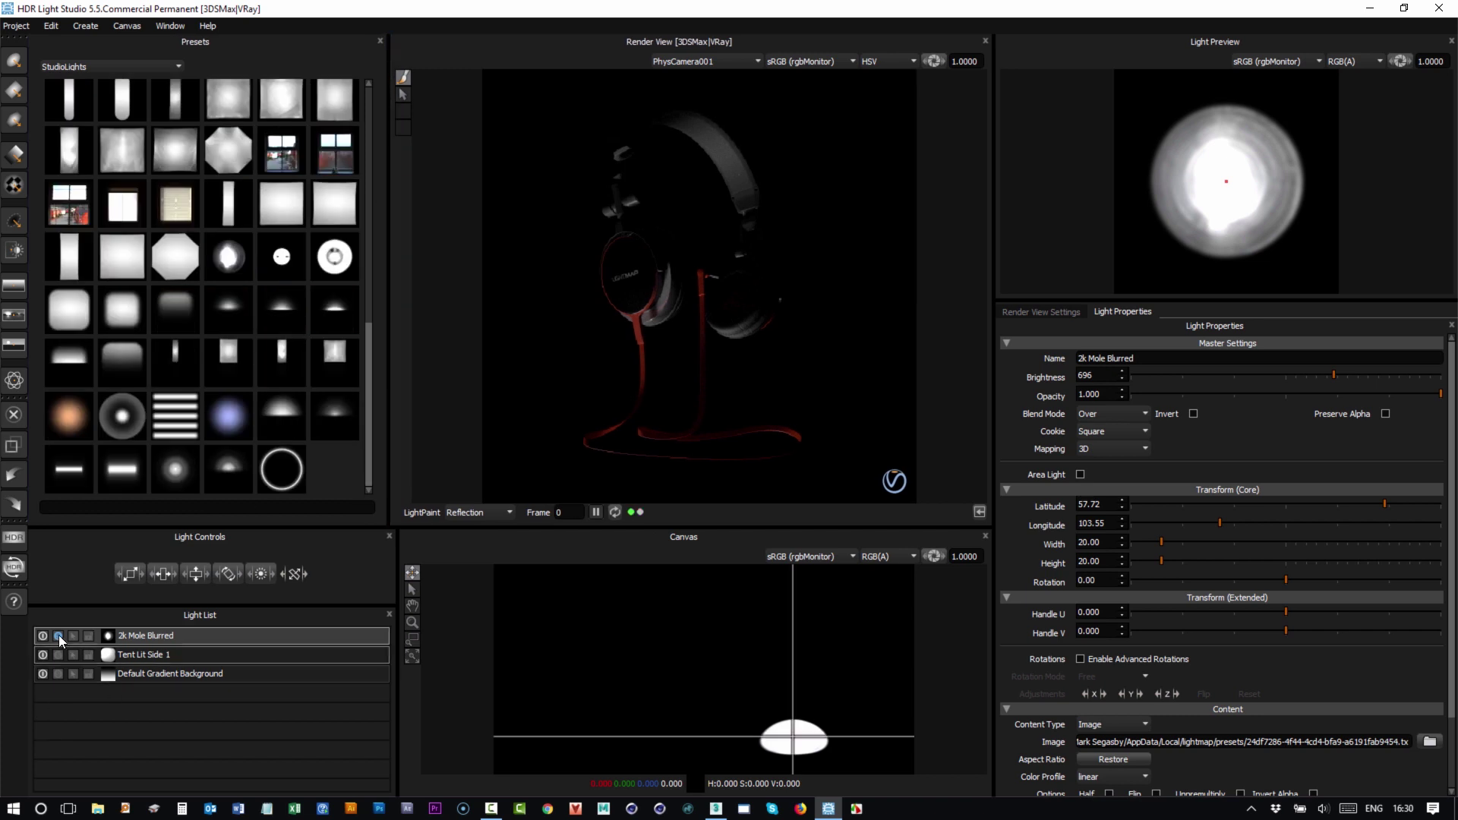
left_click(178, 678)
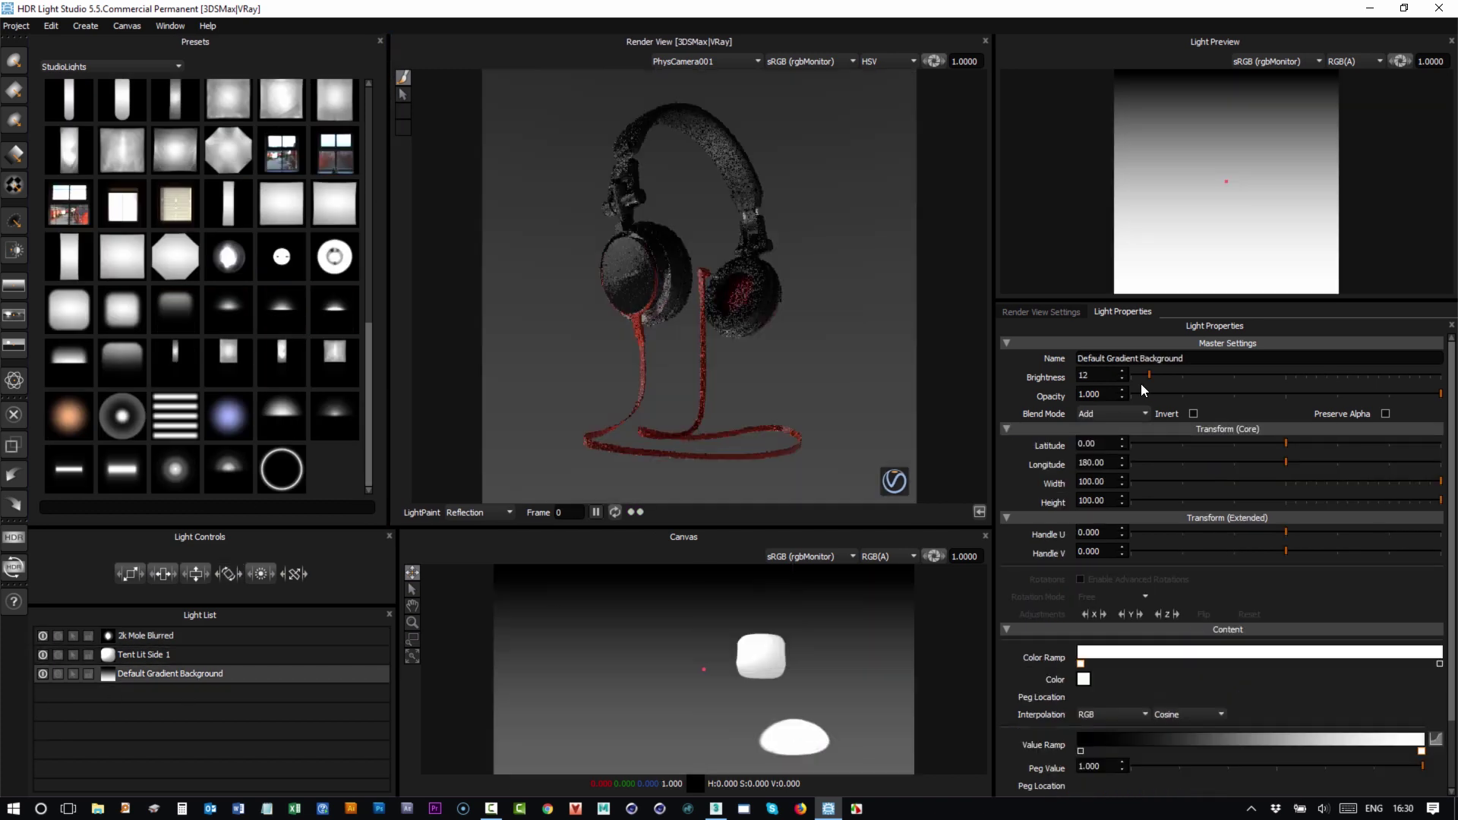
left_click_drag(1139, 381, 1120, 376)
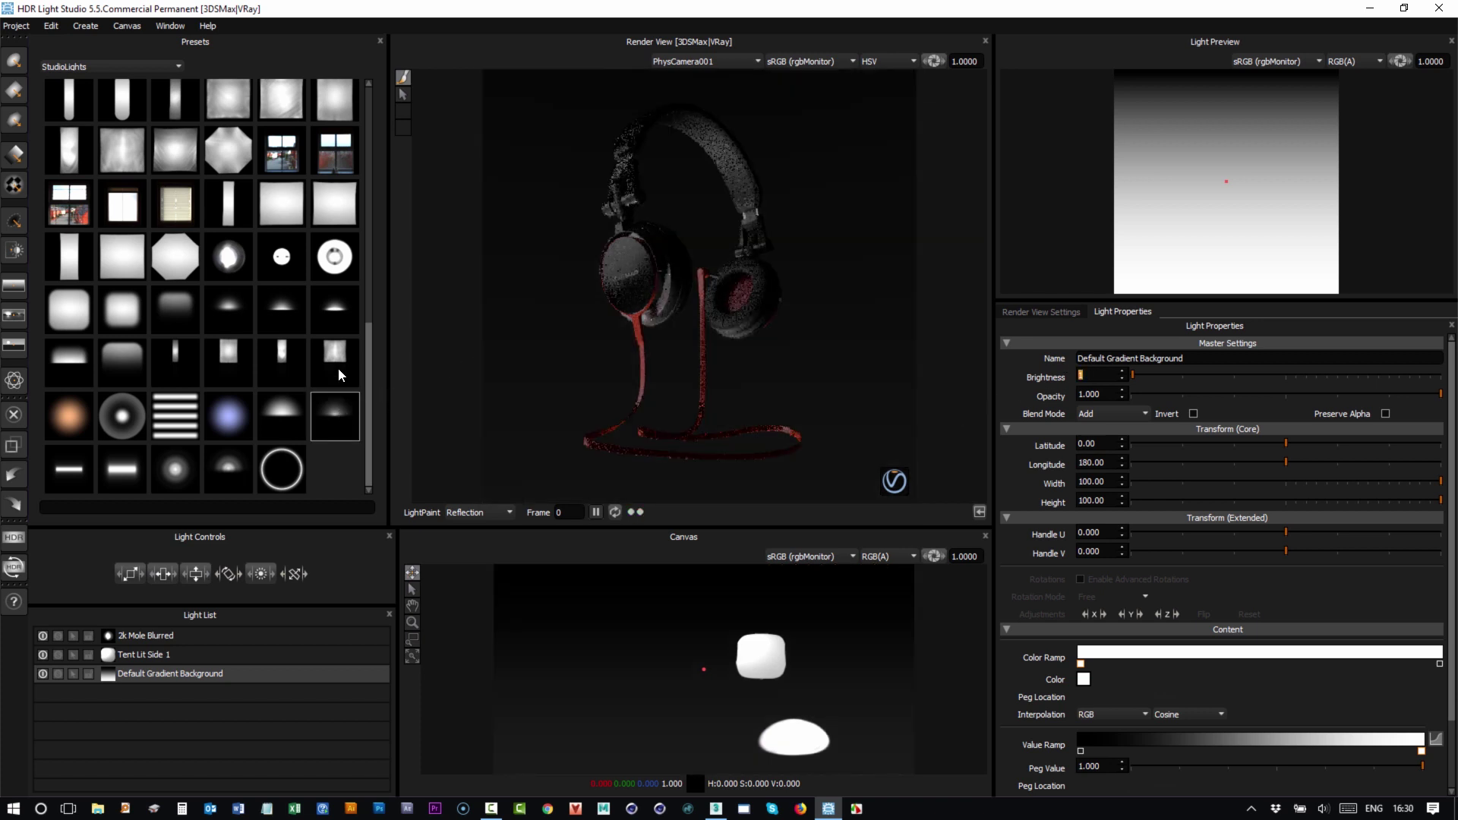
Add a Softbox 70x70 light at brightness 799 at the canvas top-left, plus a Round Light
left_click_drag(370, 348, 375, 216)
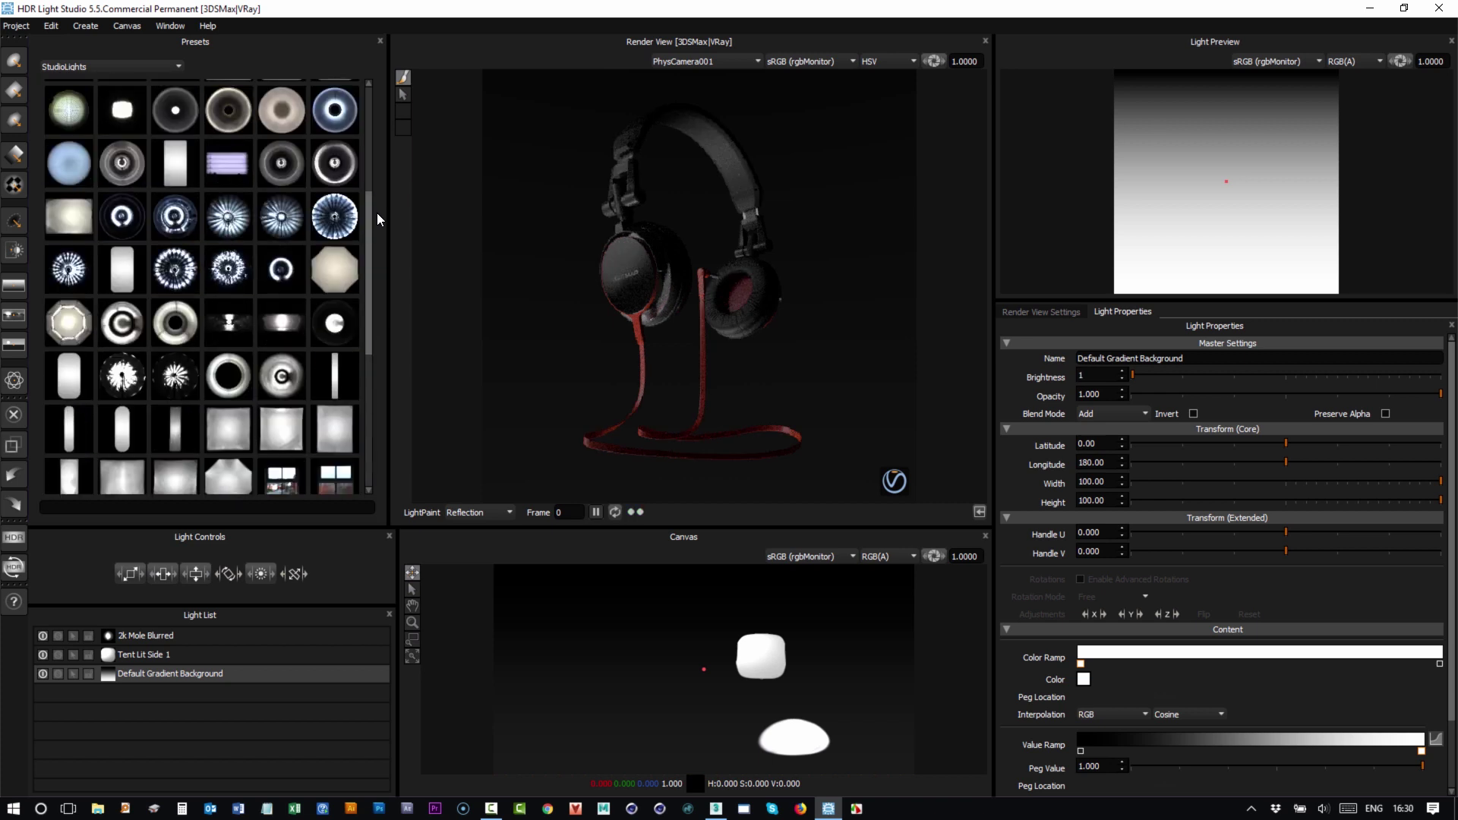
left_click_drag(284, 435, 644, 370)
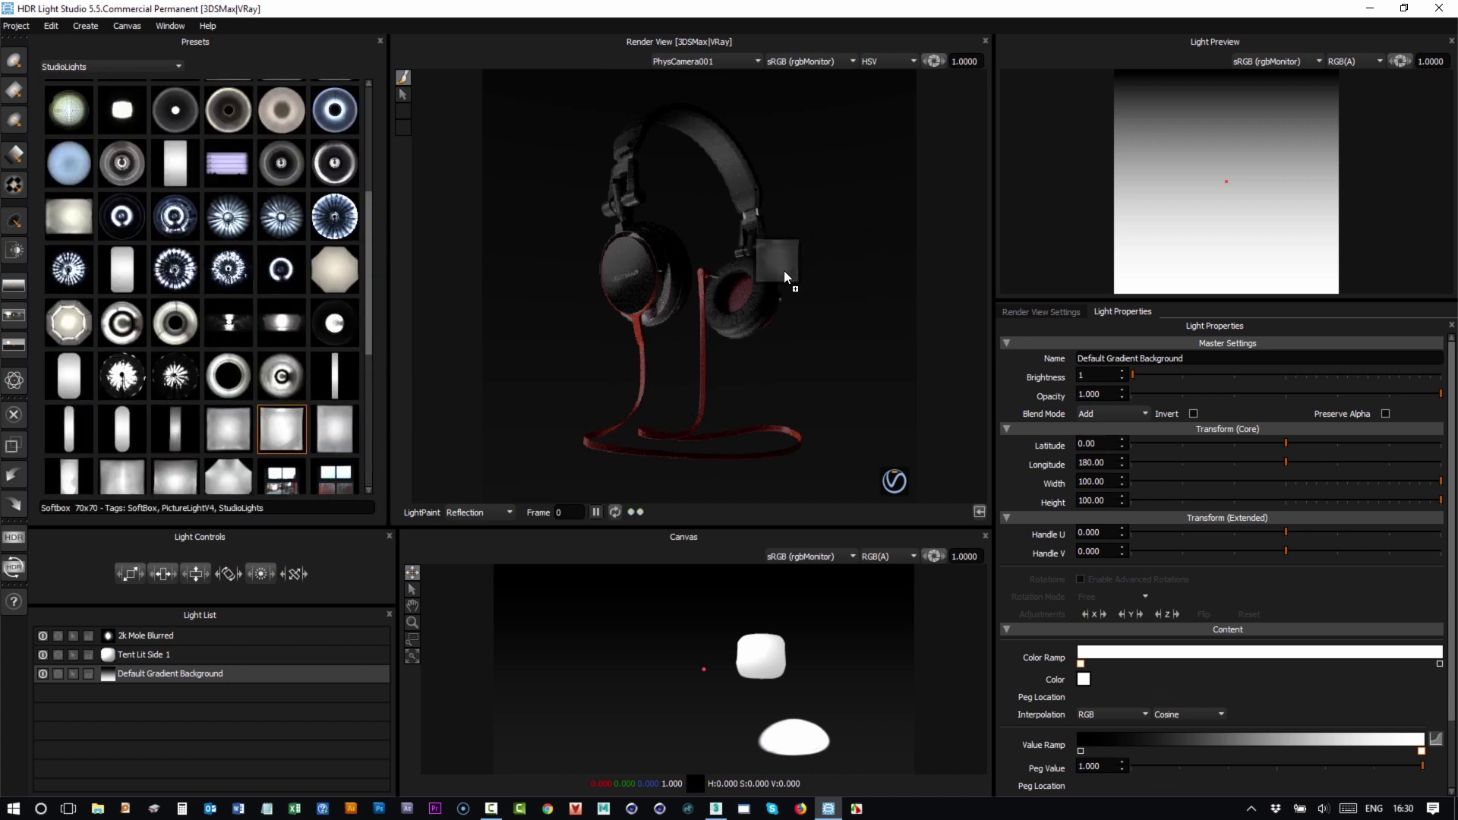
left_click_drag(762, 280, 762, 280)
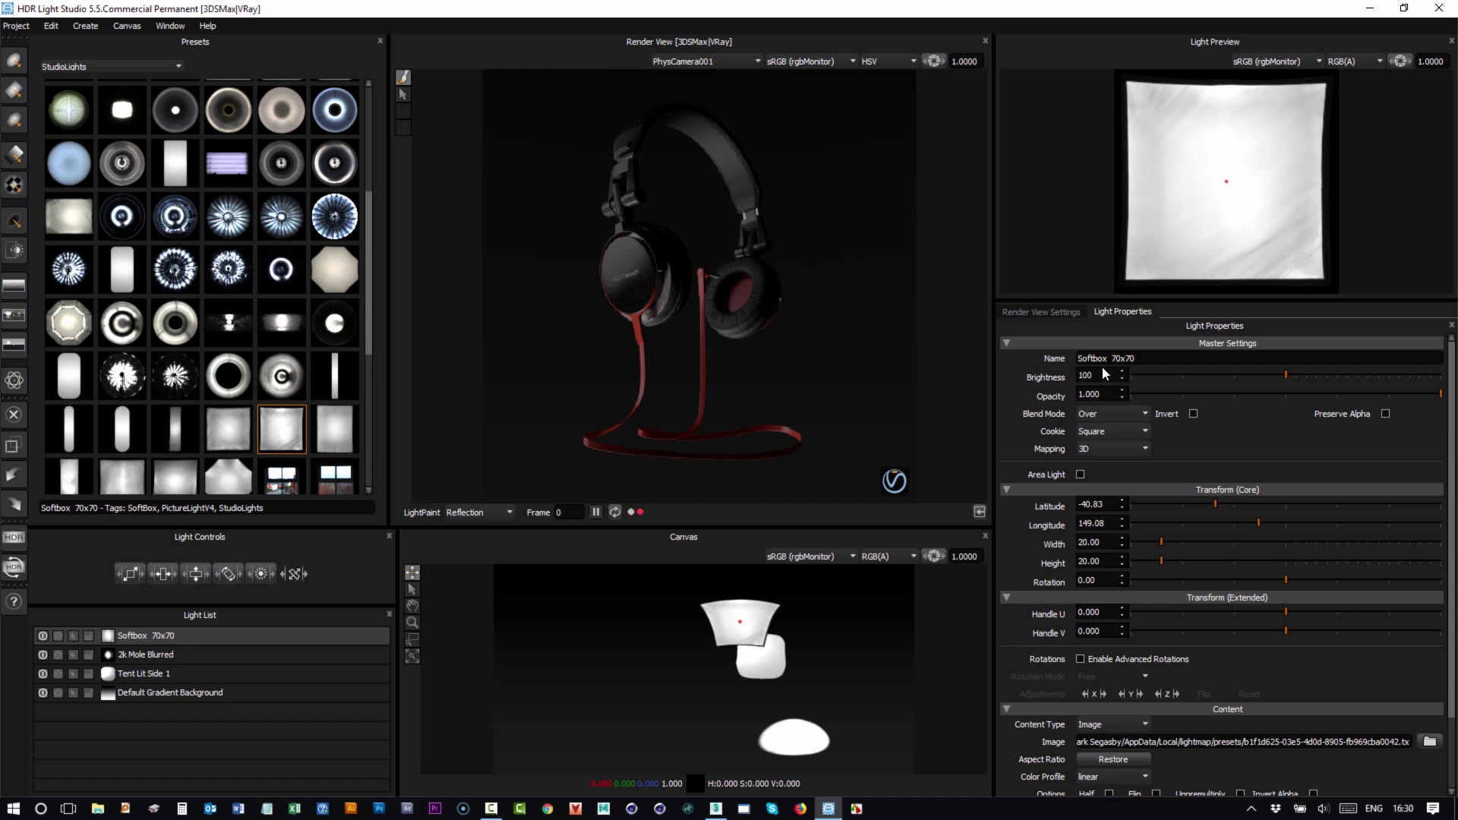
left_click_drag(1331, 374, 1341, 375)
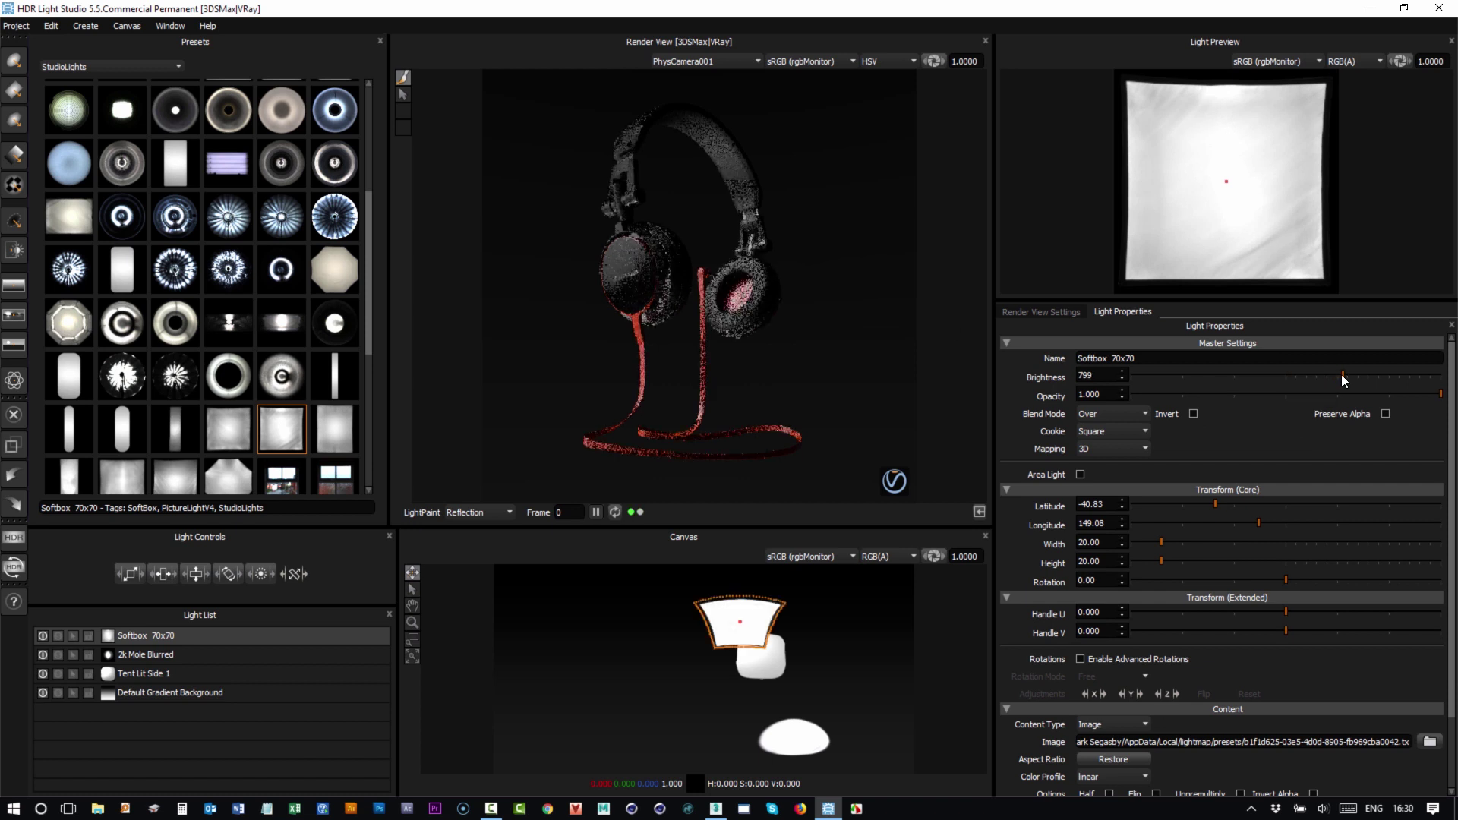
left_click(770, 273)
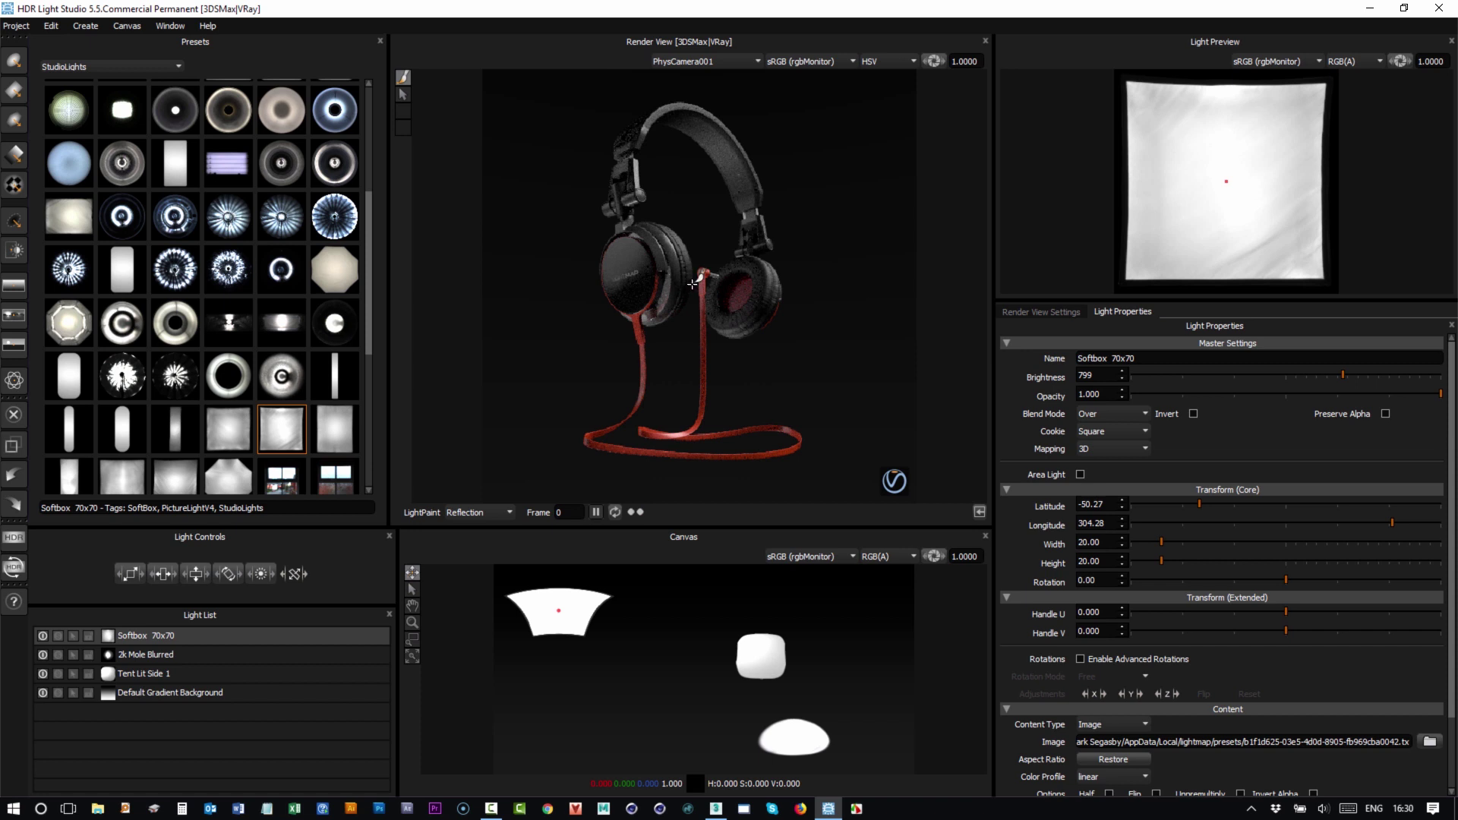
left_click(11, 63)
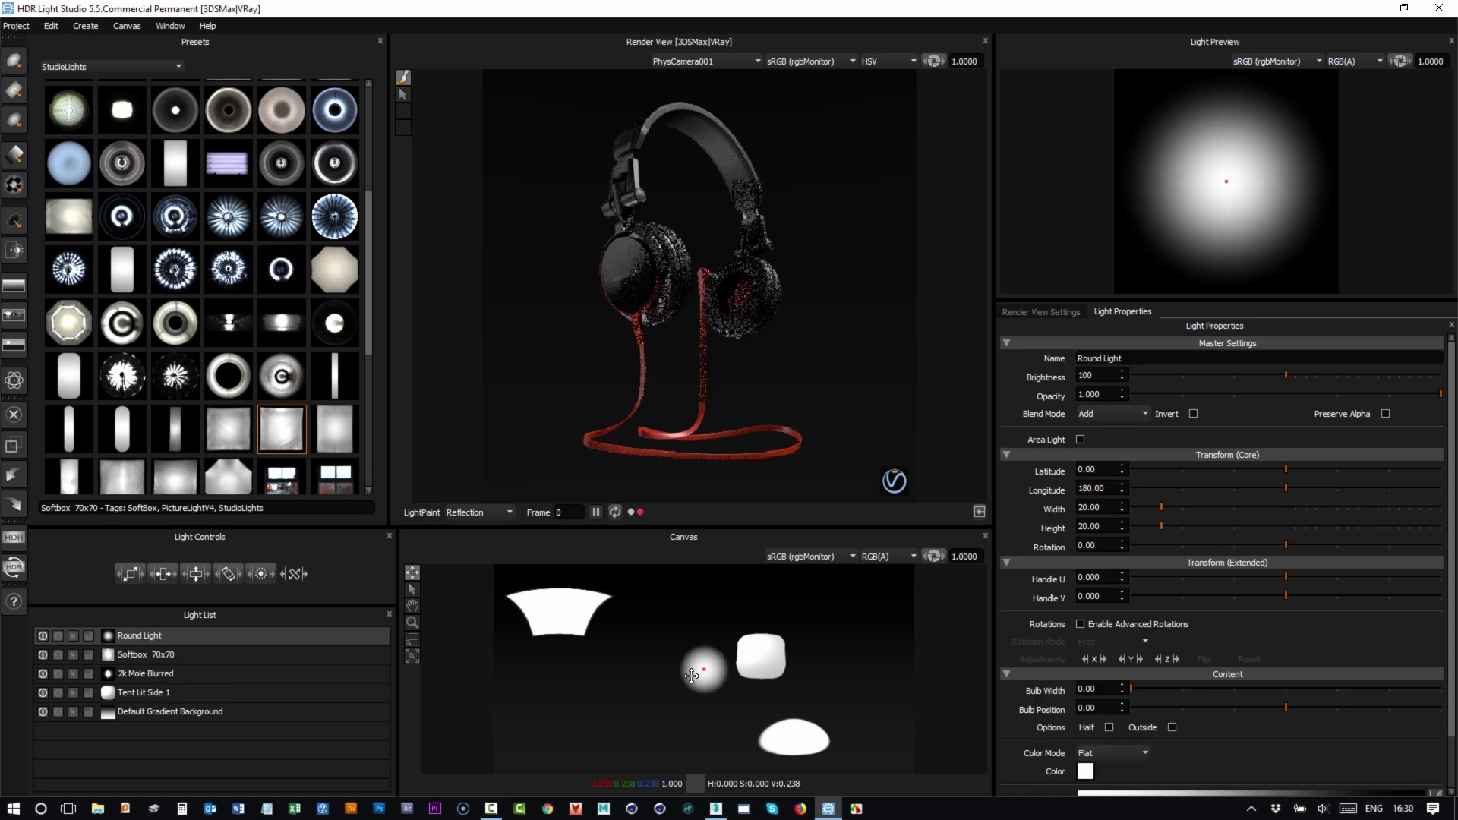
Aim the Round Light at the headband, brightness 761, shrunk to 11.50 width and height
left_click(636, 123)
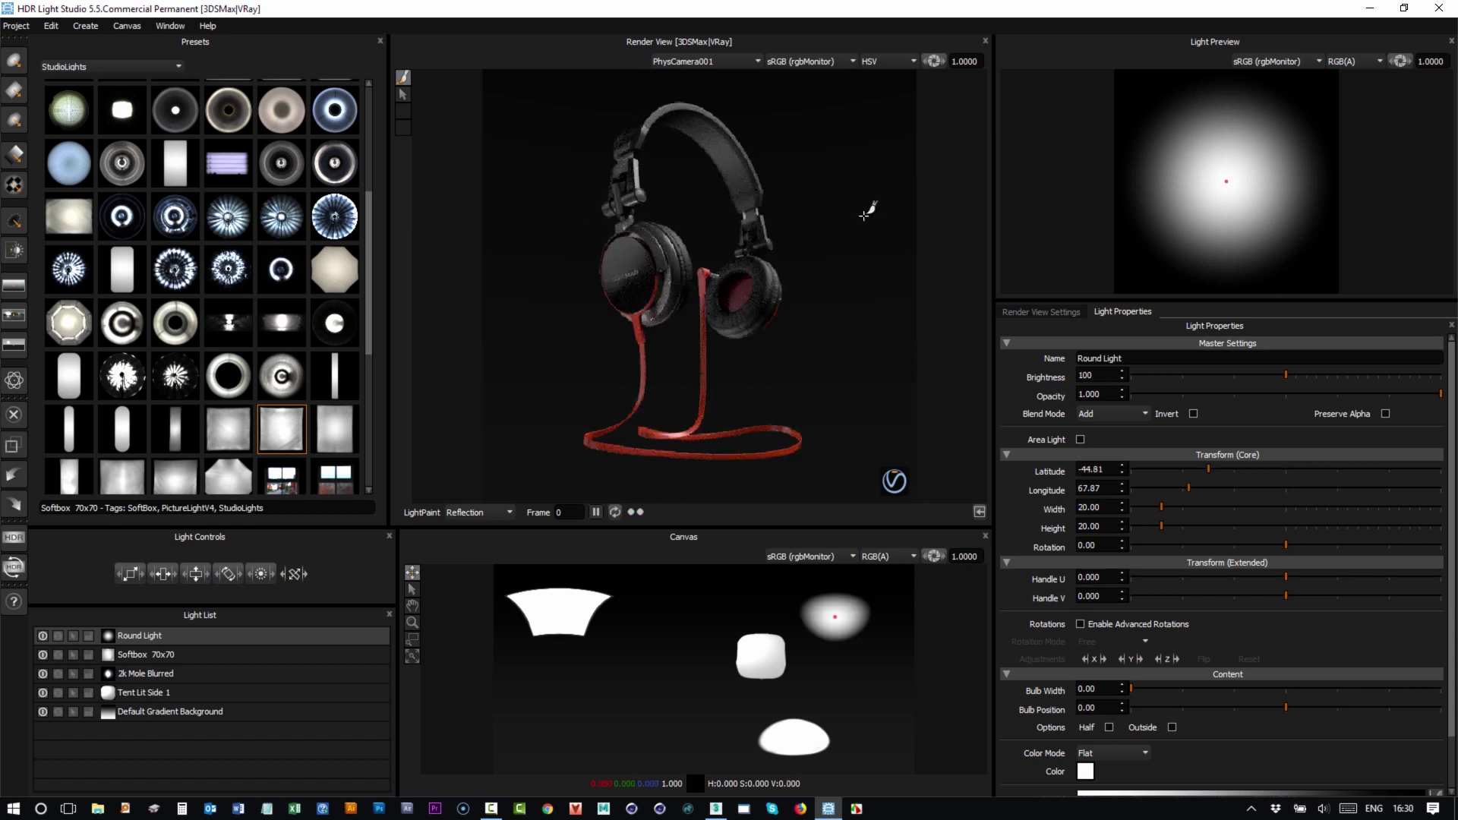
left_click(1340, 375)
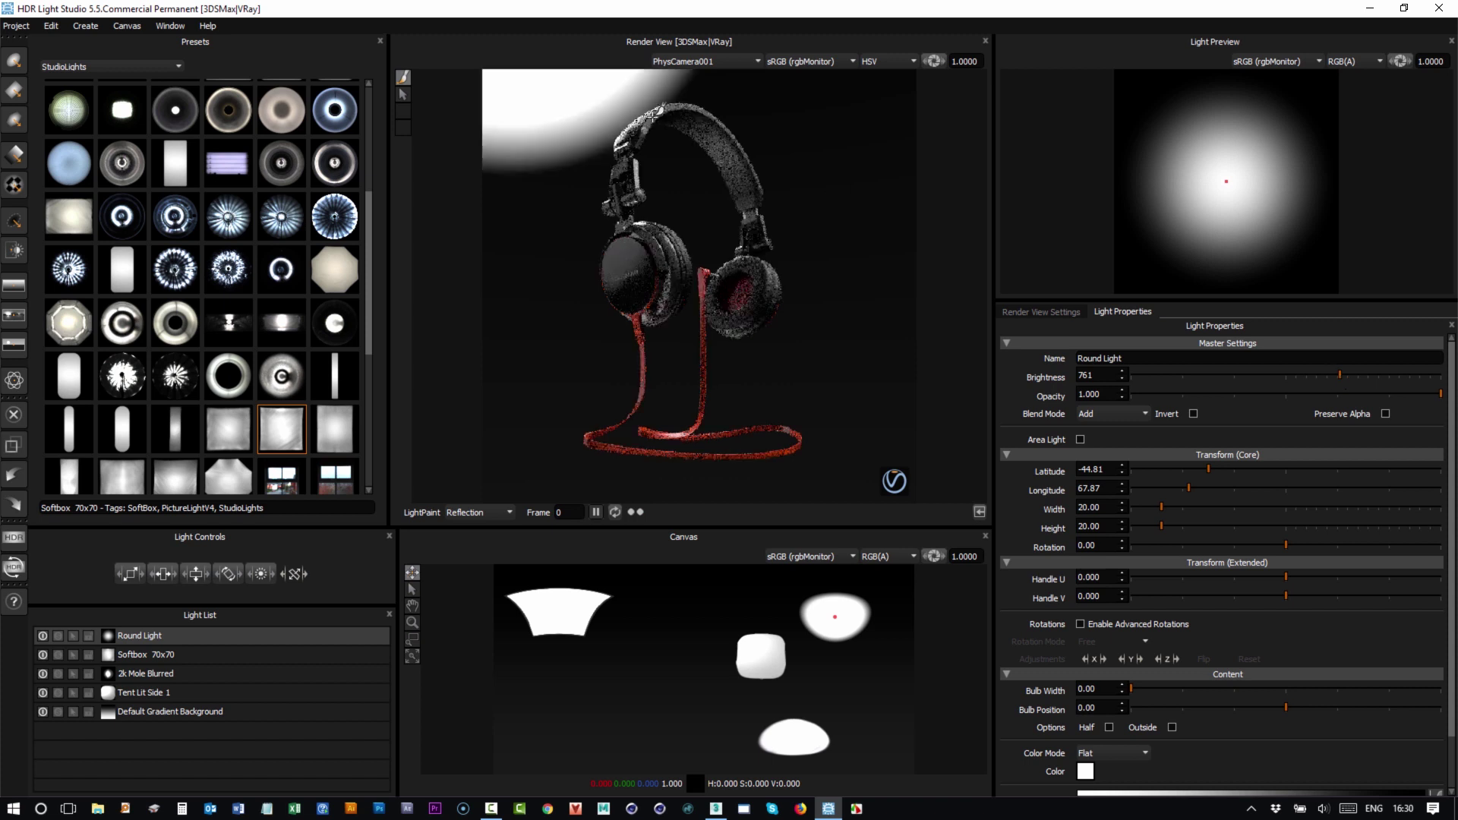
left_click(126, 575)
left_click_drag(126, 575, 113, 579)
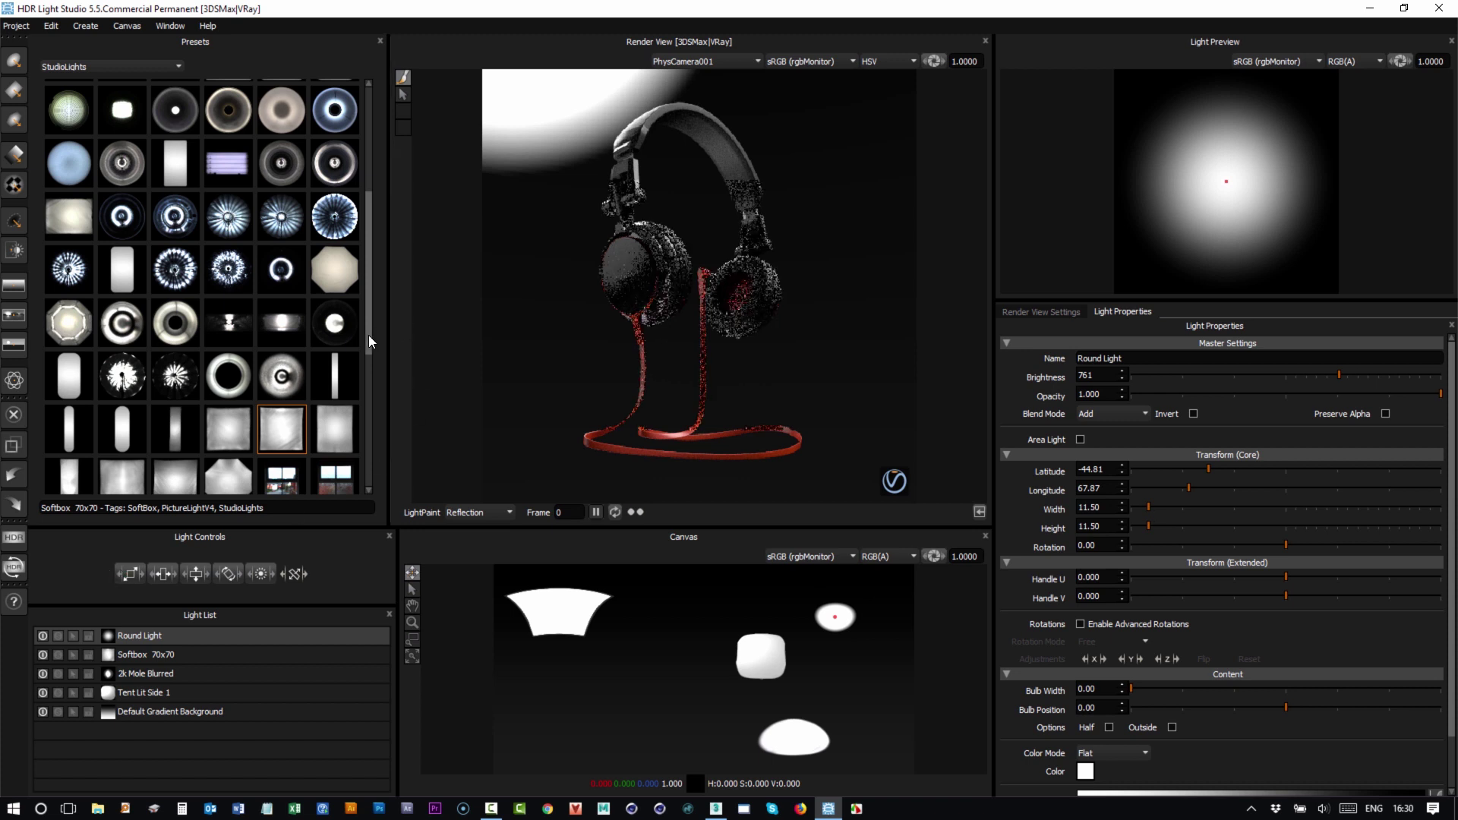
left_click_drag(367, 335, 371, 476)
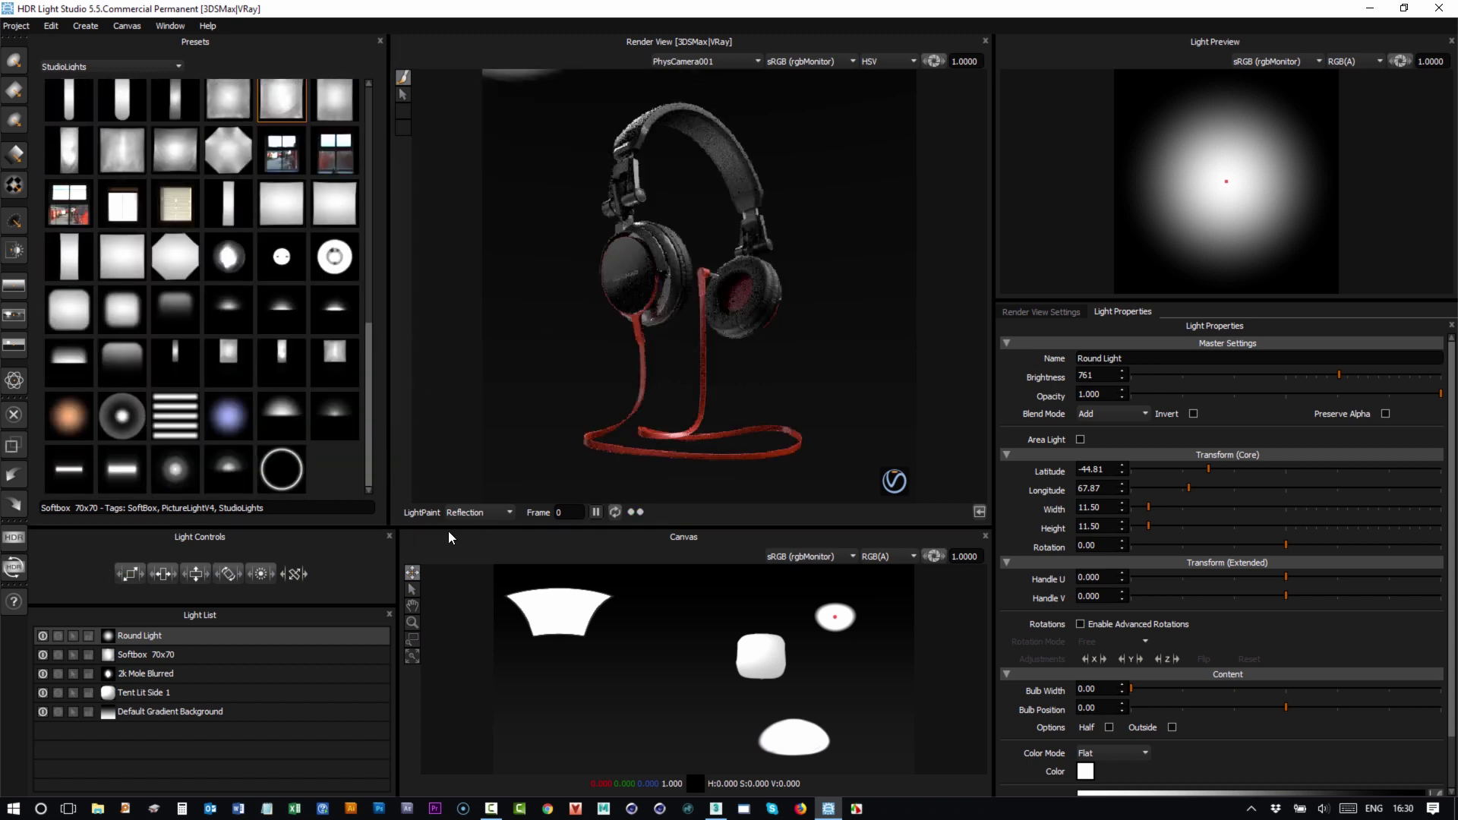
Switch LightPaint to Rim and add the Warm Light preset behind the headphones
left_click(466, 513)
left_click(465, 545)
left_click_drag(228, 416, 696, 274)
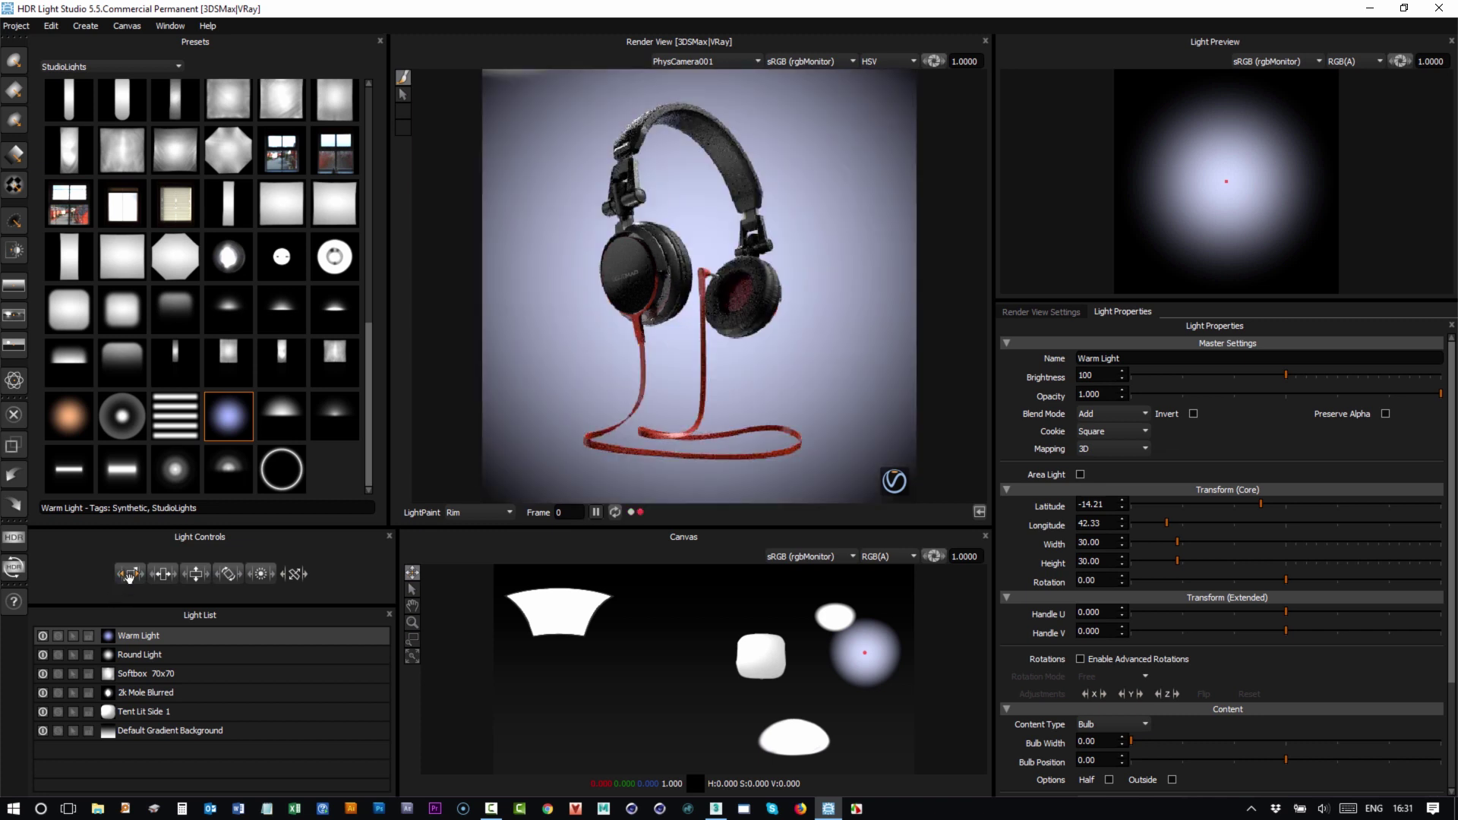
Shrink the Warm Light slightly and recolour it a deep blue-purple
left_click_drag(130, 574, 85, 578)
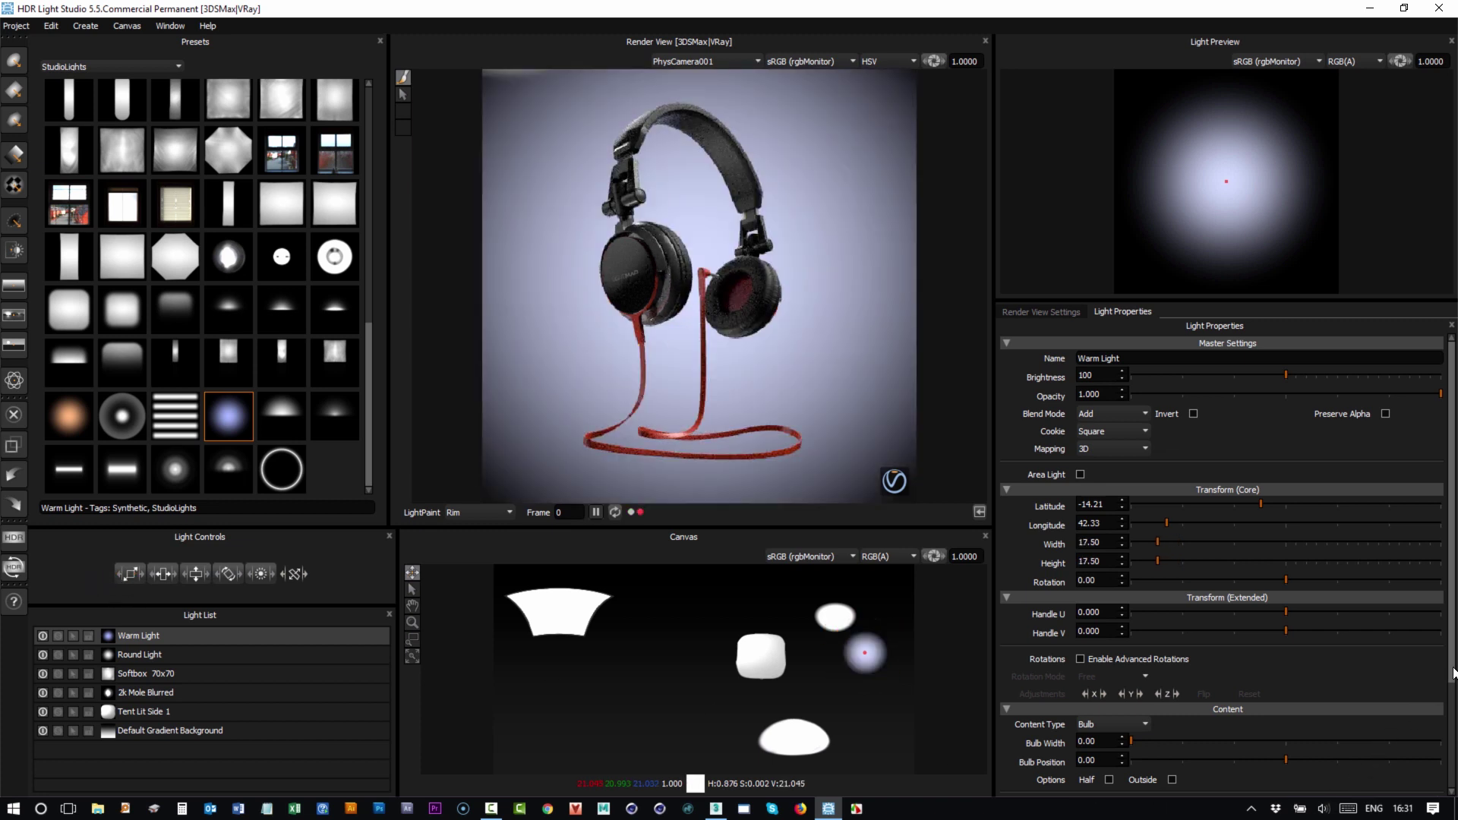
scroll(1450, 675, "down", 1)
scroll(1451, 676, "down", 1)
left_click(1086, 681)
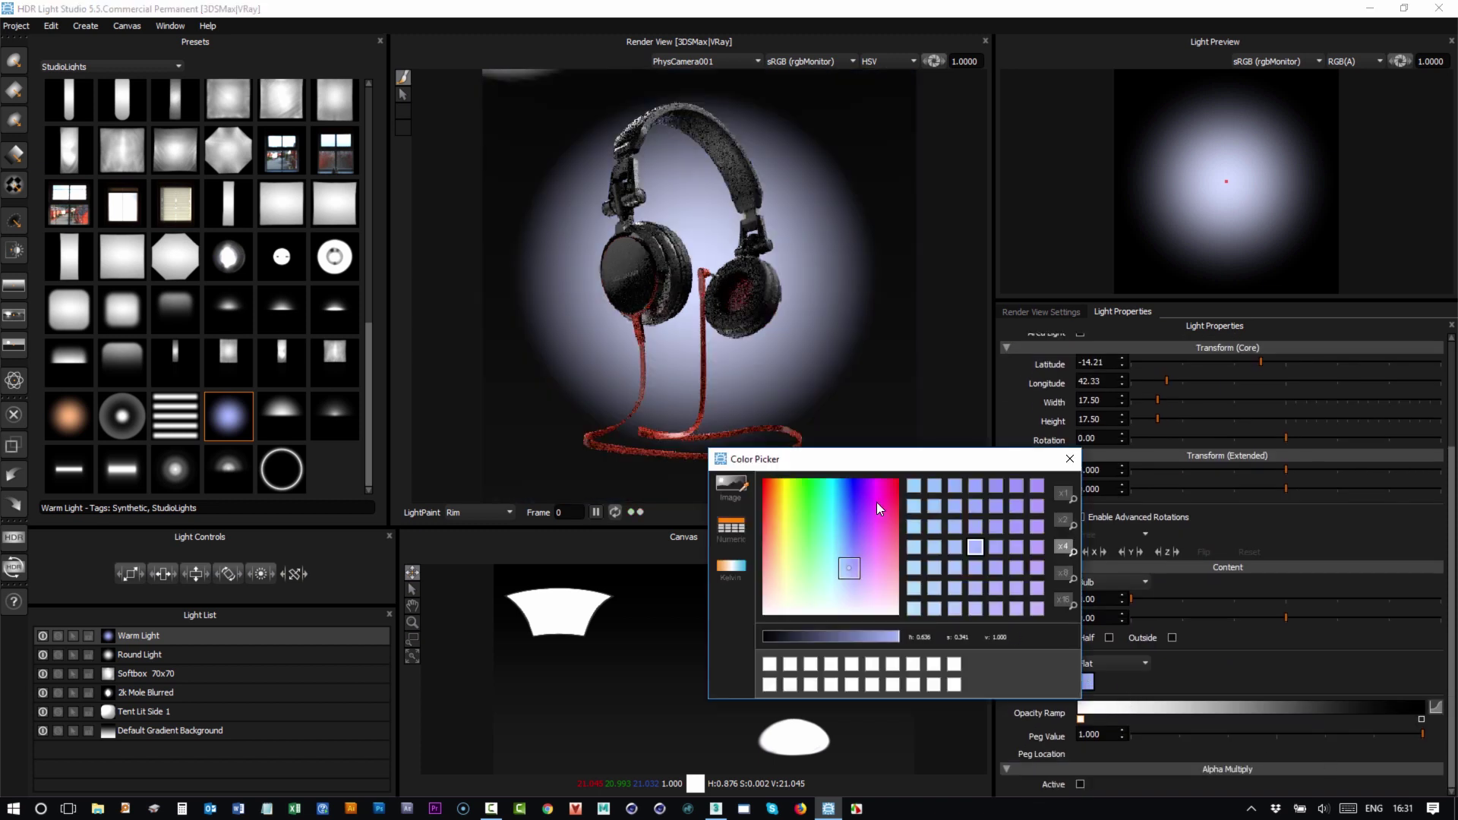
left_click(854, 484)
left_click(856, 483)
left_click(849, 636)
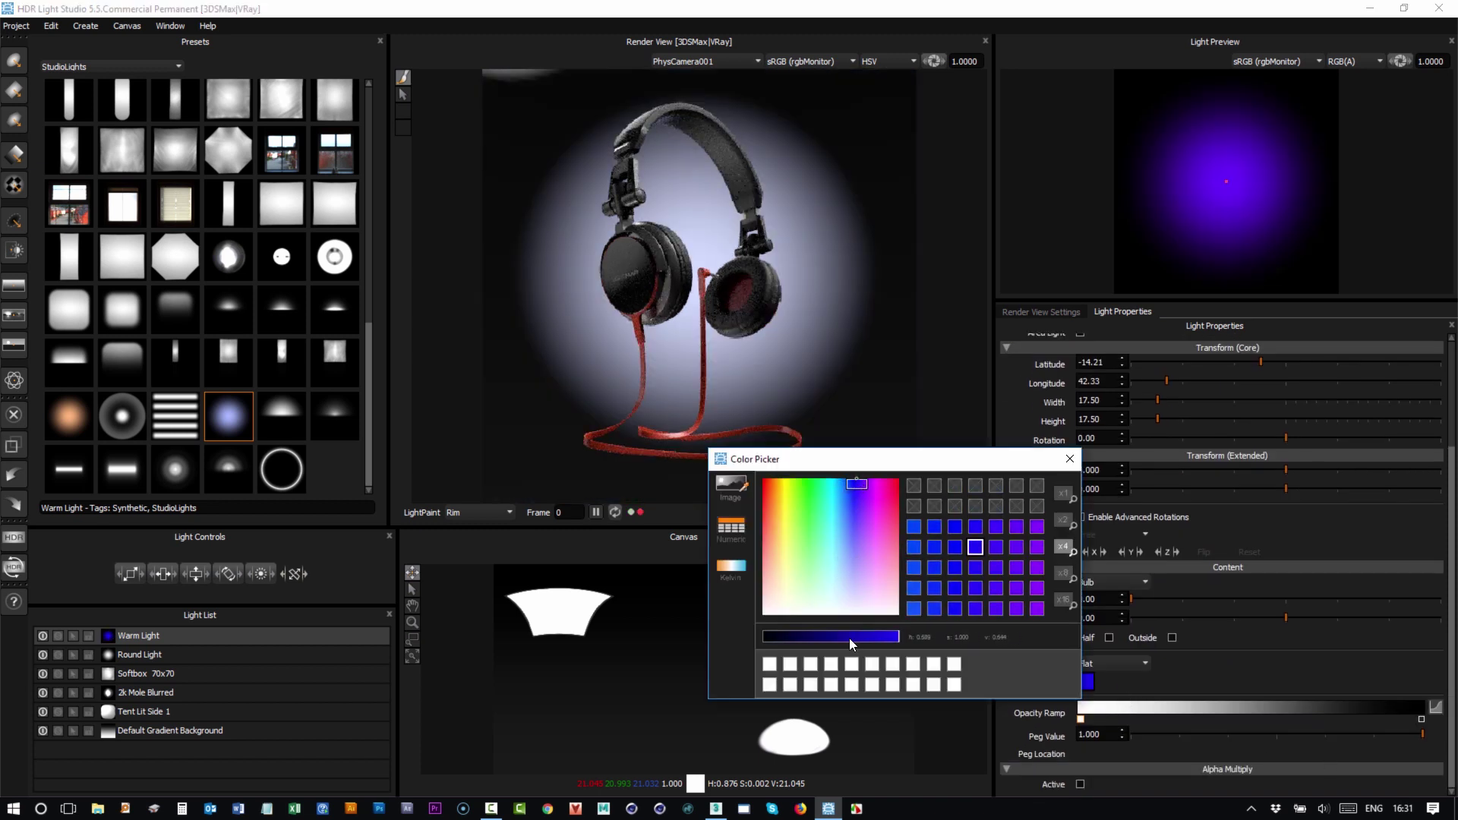
Set the Warm Light size to 24.00, then select the Round Light
left_click(1435, 707)
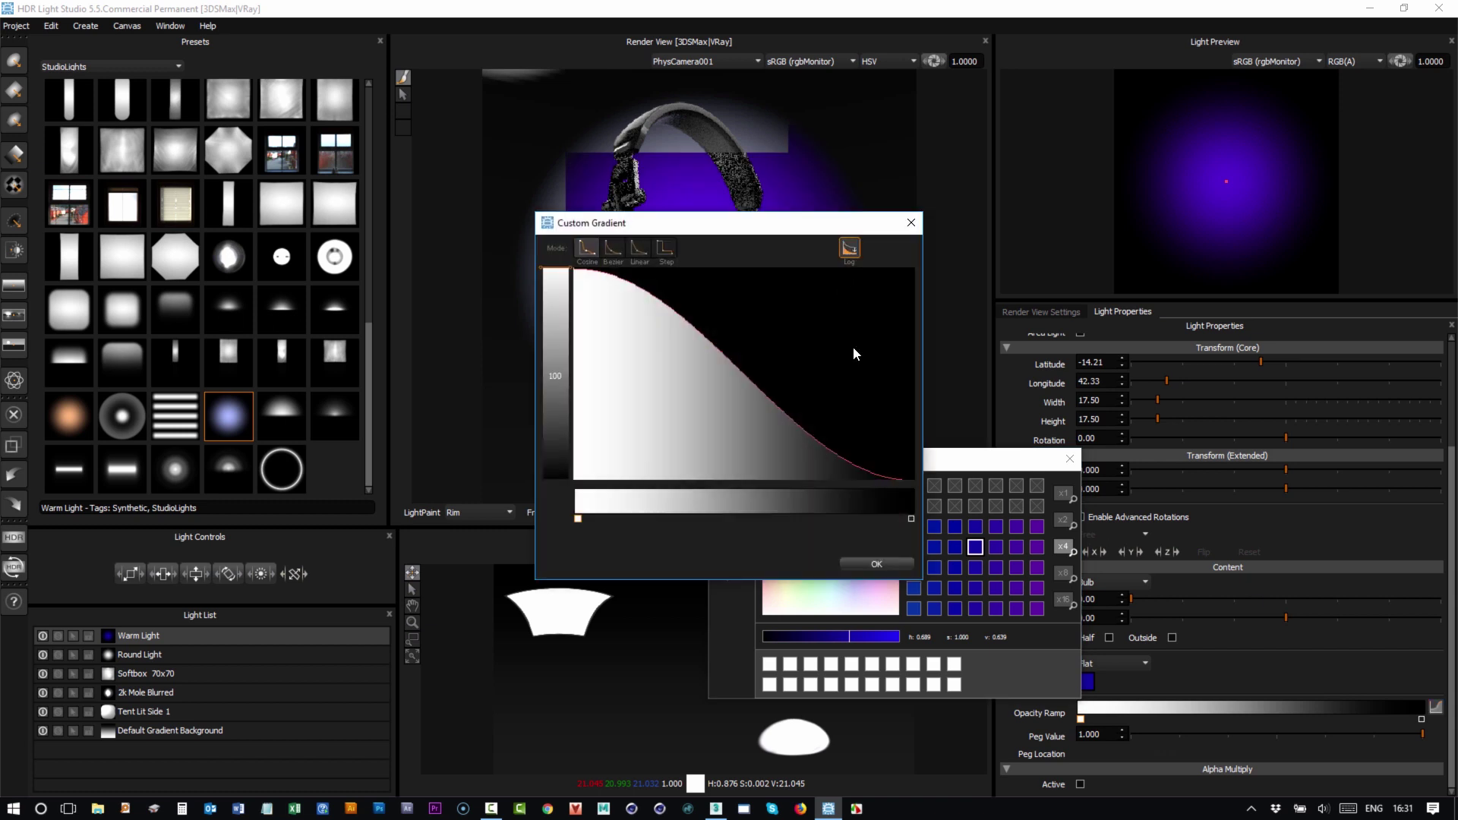
left_click(1084, 463)
left_click(1070, 458)
left_click_drag(134, 575, 153, 583)
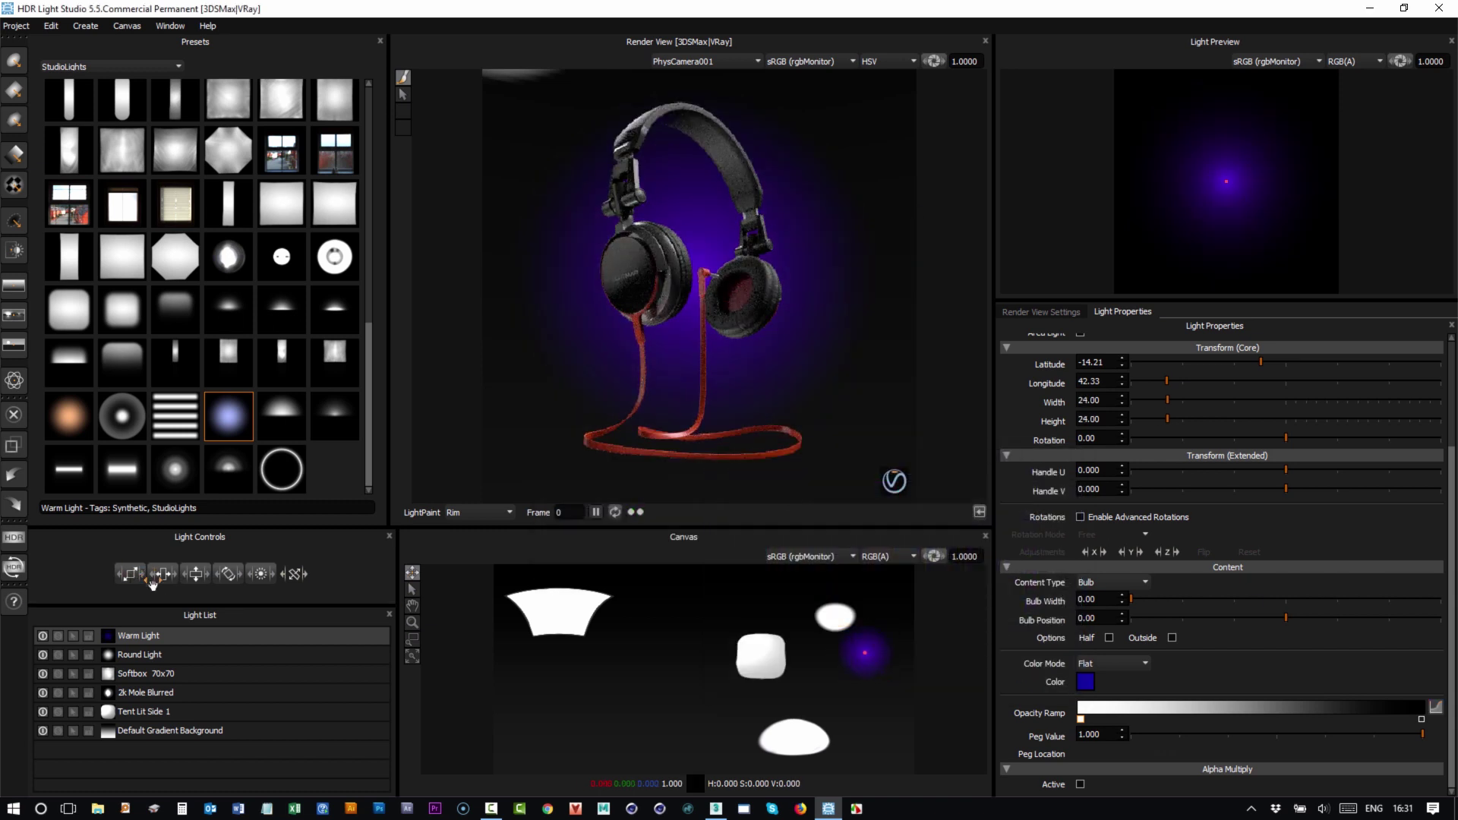
left_click(138, 655)
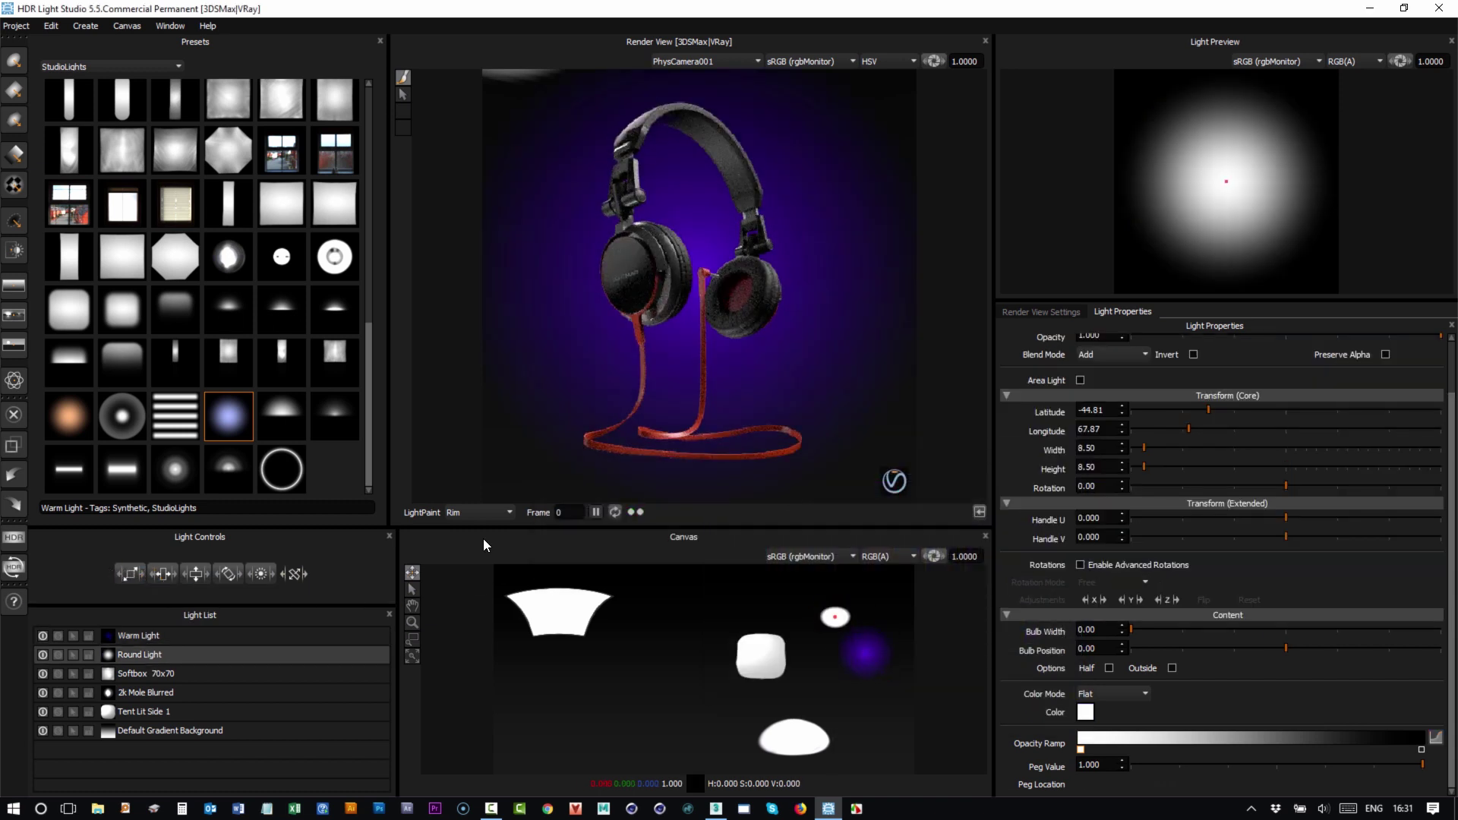
Resize the panels around the render view and widen the presets library to six columns
left_click_drag(483, 563, 482, 655)
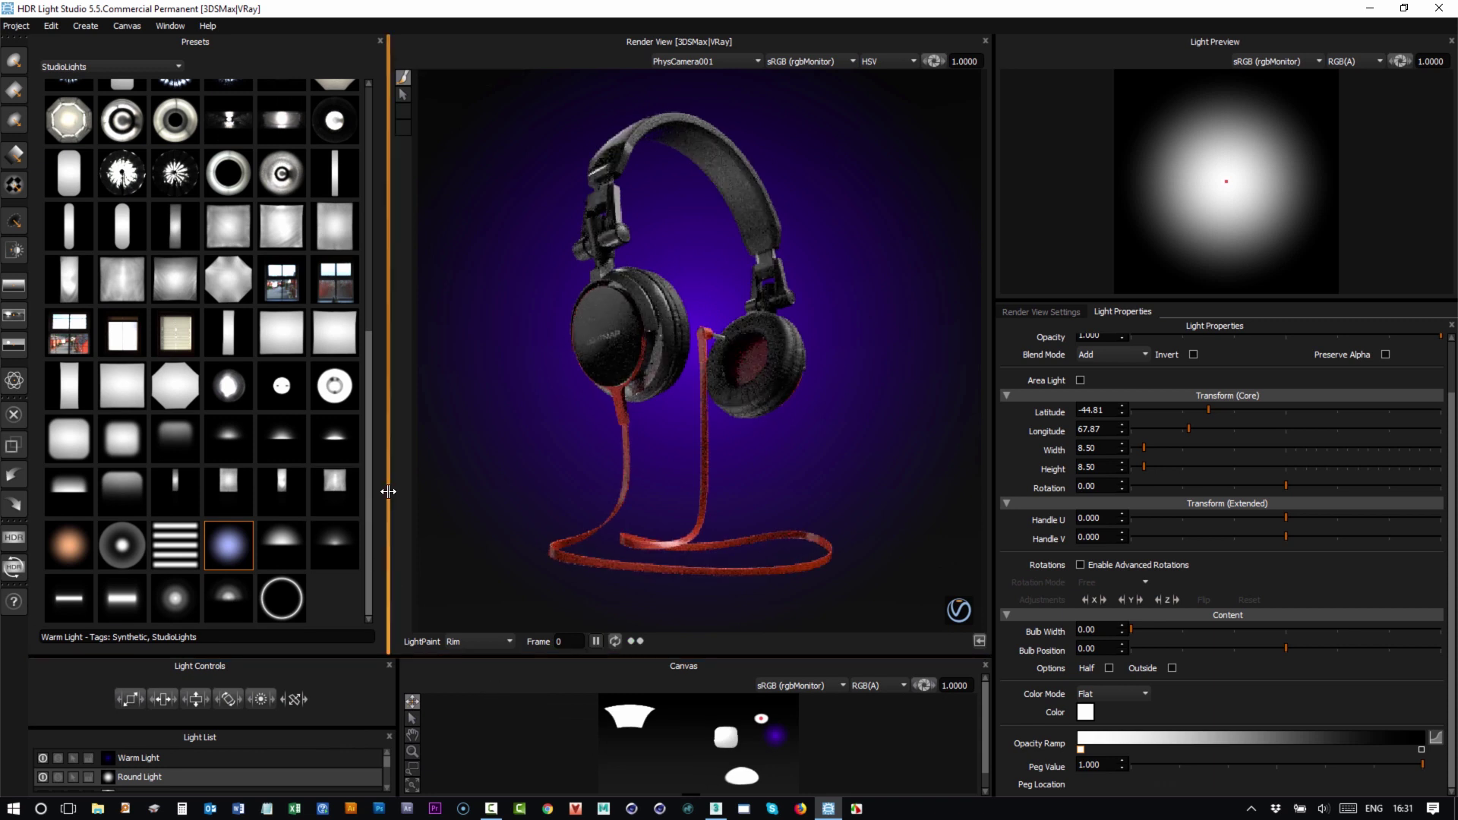
left_click_drag(388, 490, 250, 484)
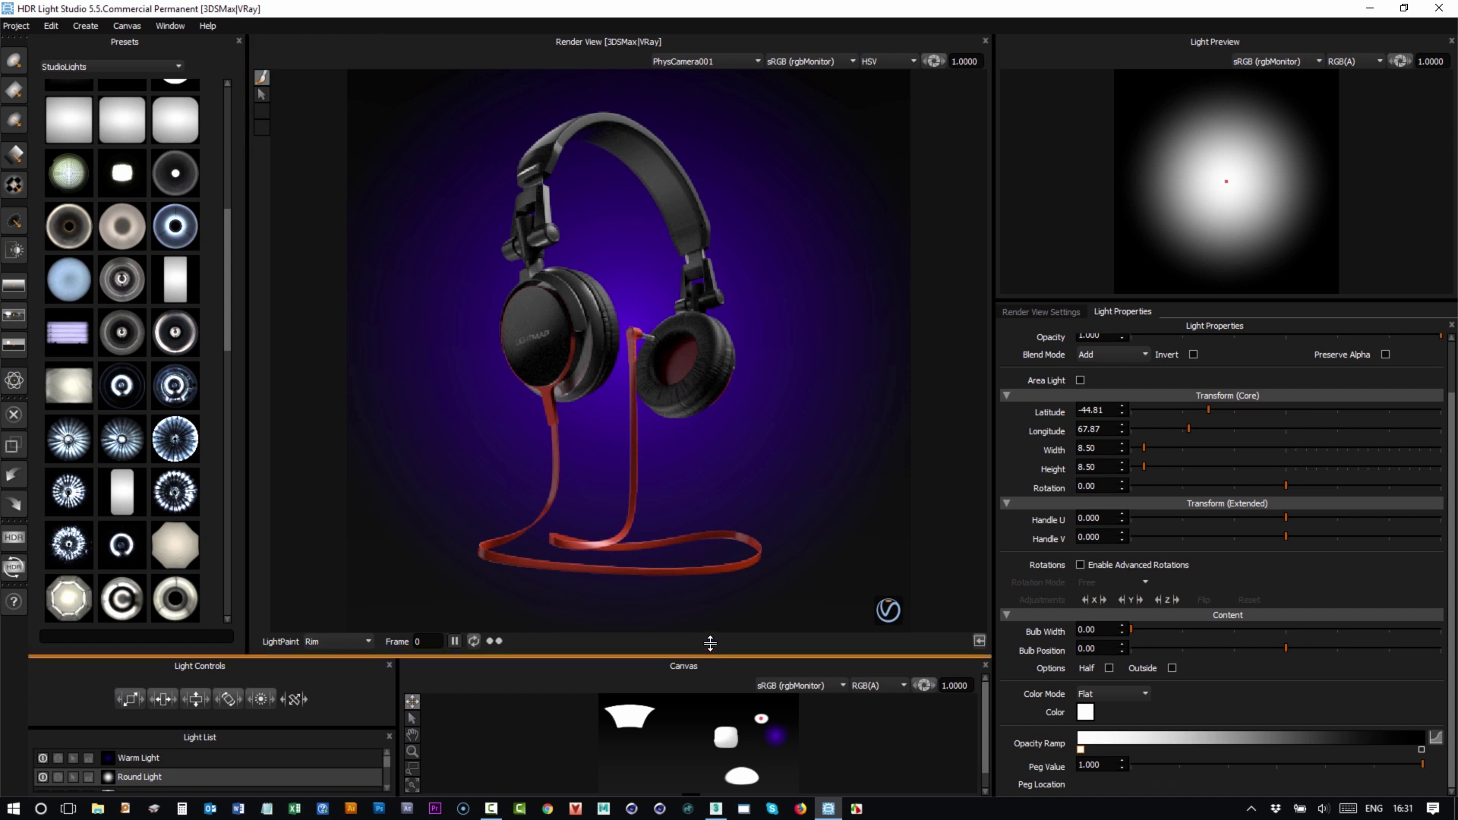
left_click_drag(713, 654, 713, 566)
left_click_drag(249, 325, 399, 339)
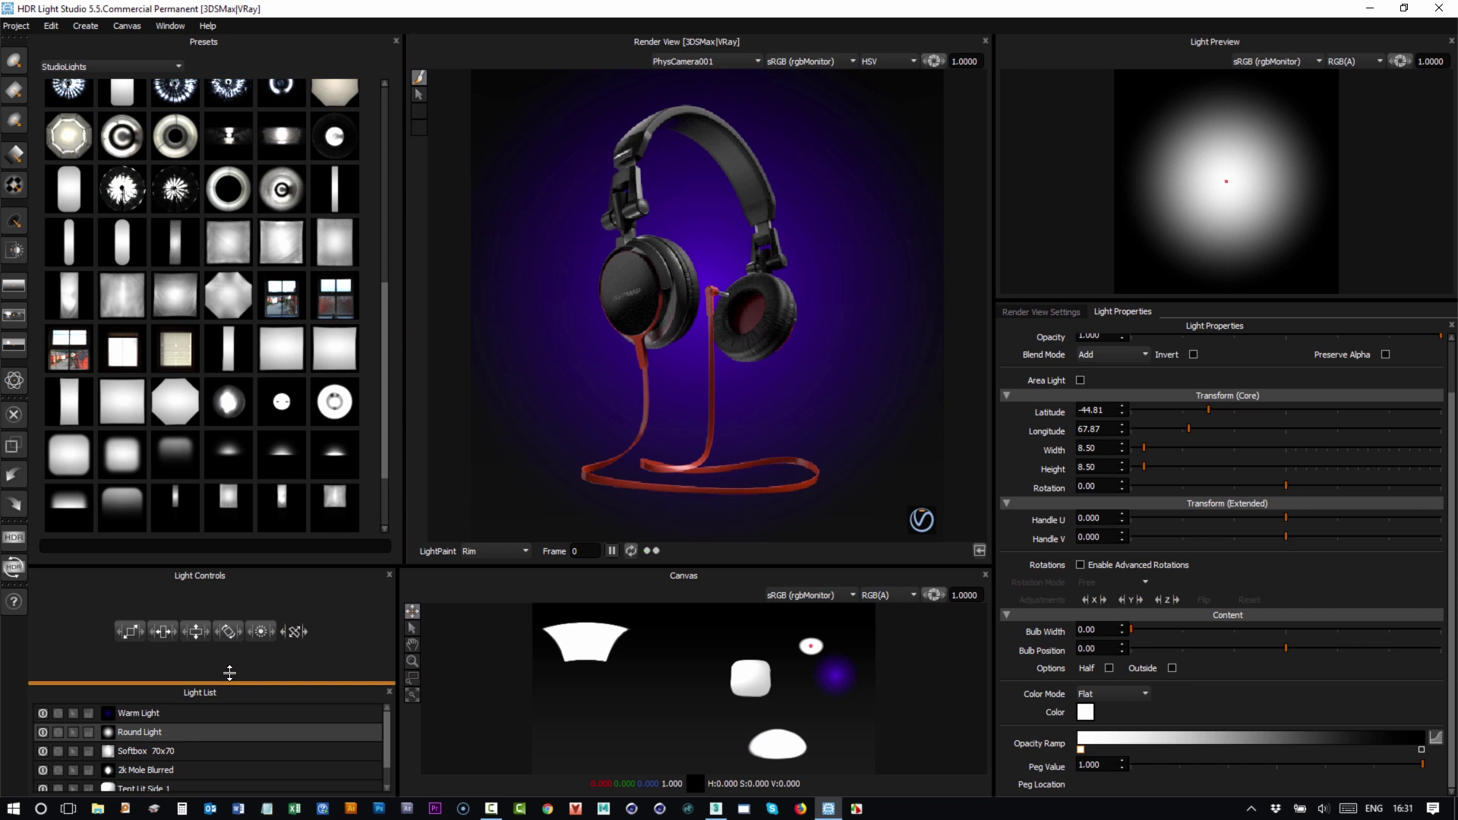
Make Tent Lit Side 1 an area light and dolly it close to the headphones
left_click_drag(229, 672, 230, 627)
left_click(148, 705)
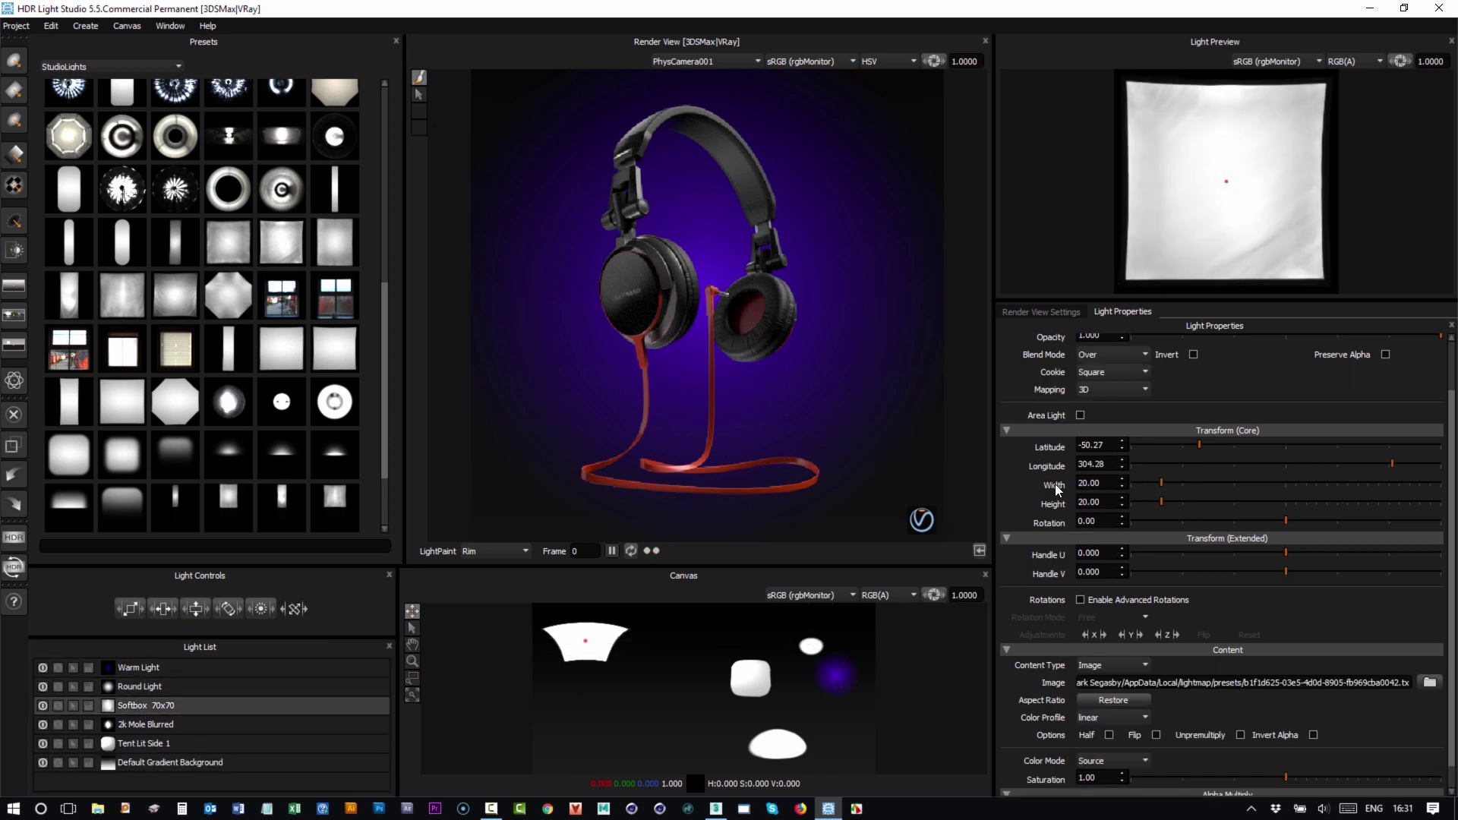
left_click(169, 745)
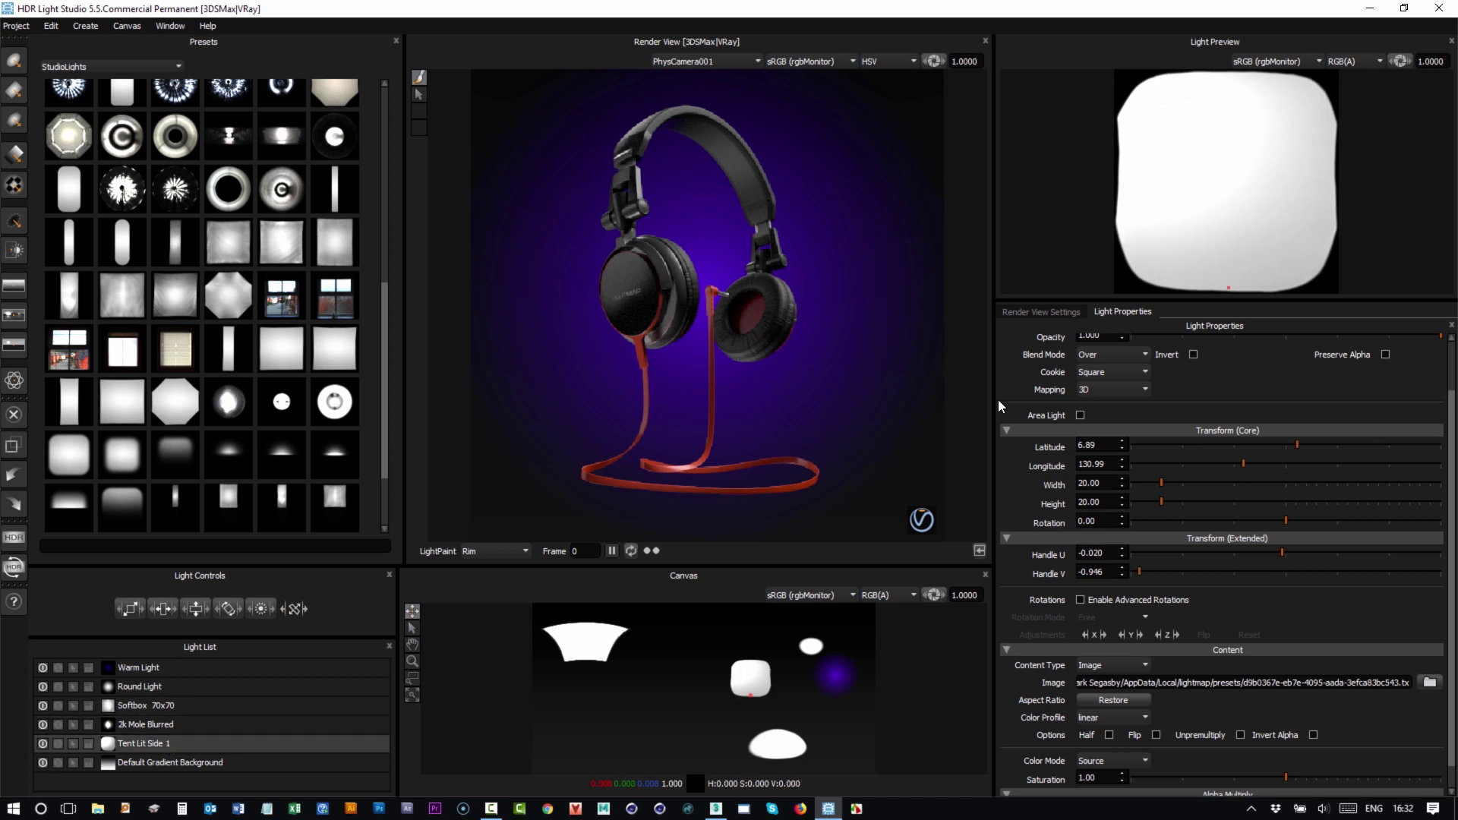
left_click(1079, 415)
left_click_drag(1160, 540, 1142, 540)
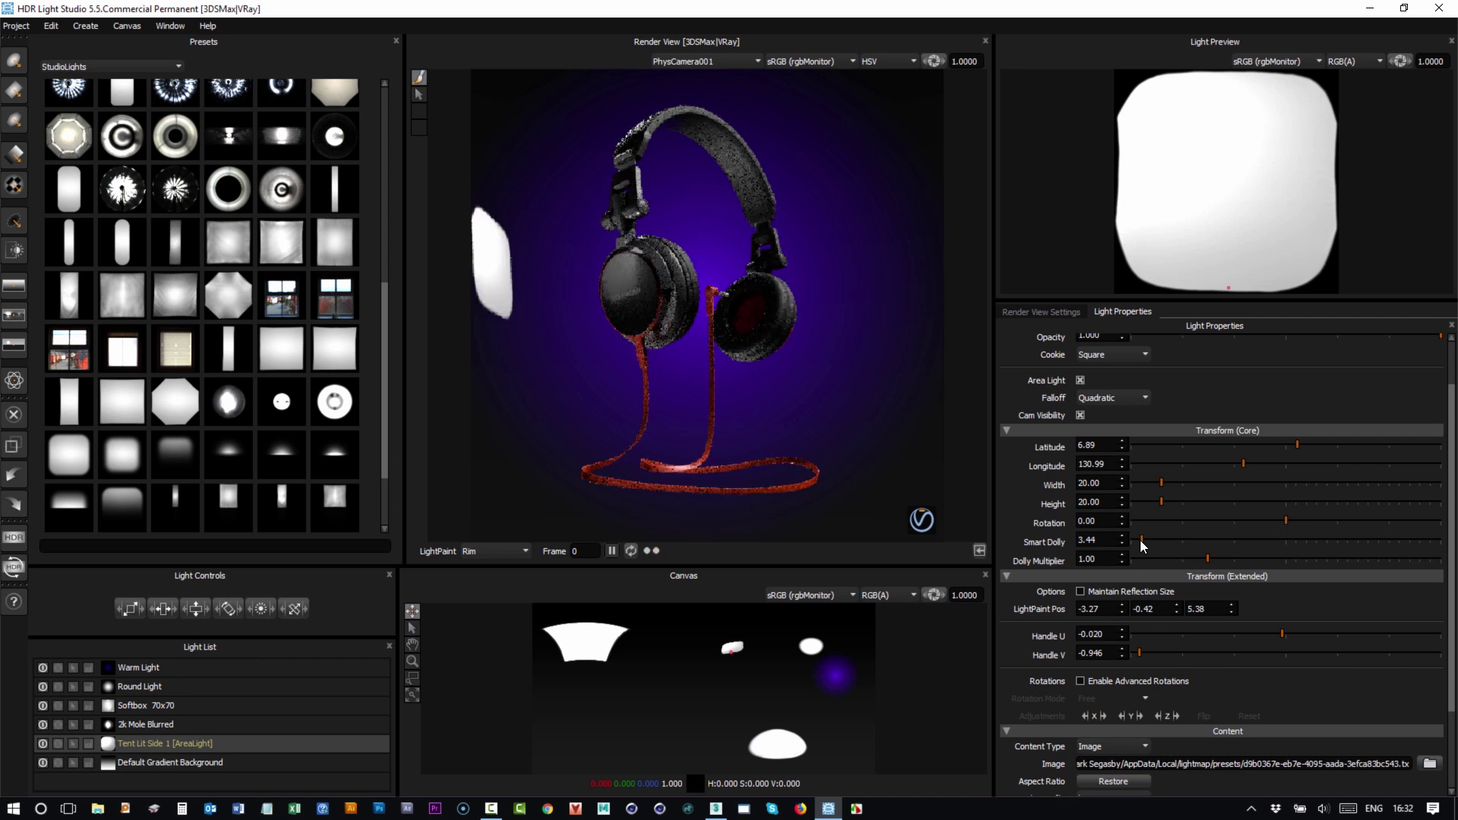
left_click_drag(1141, 540, 1137, 540)
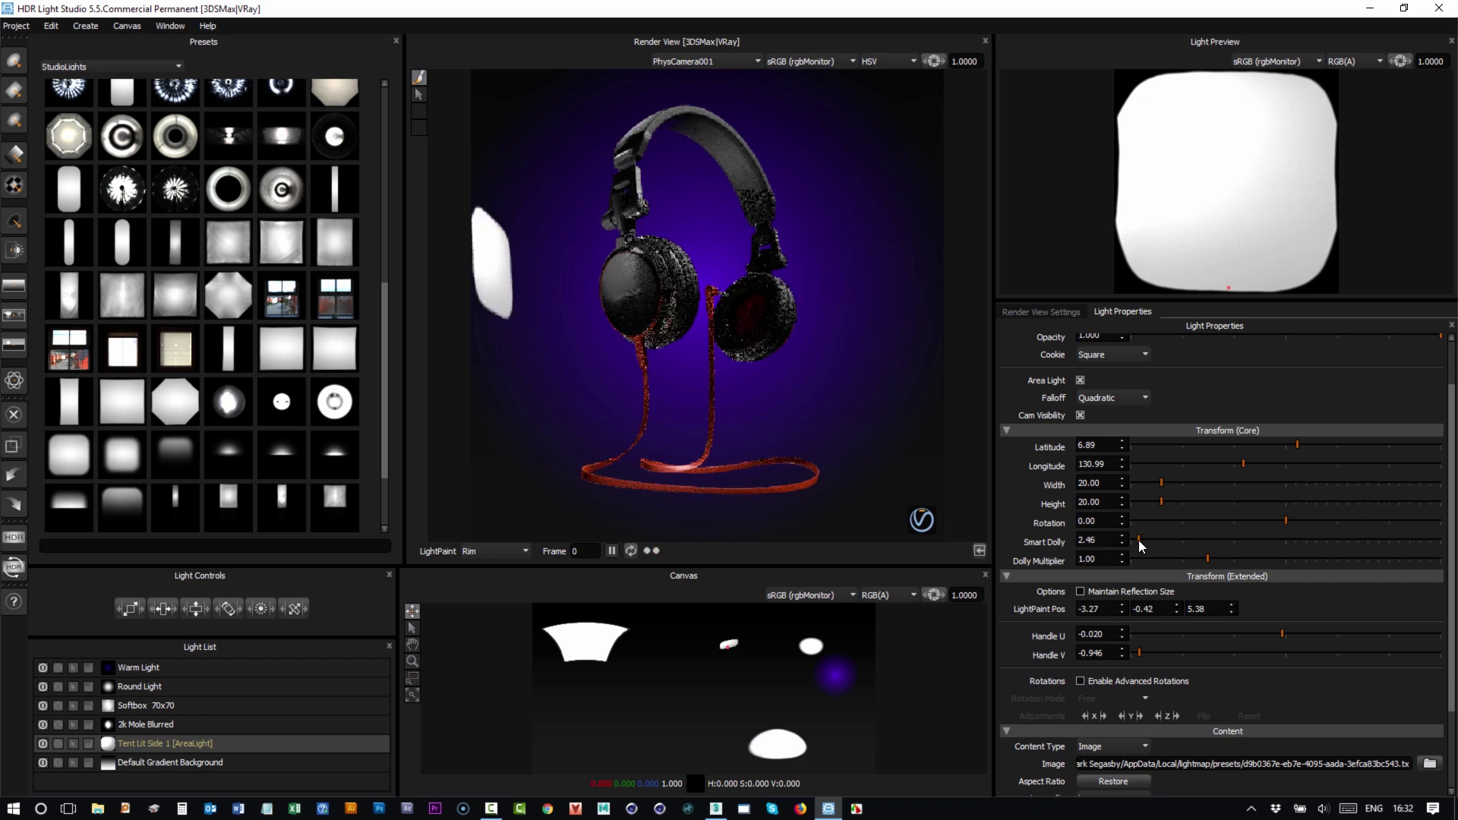
Enable V-Lock advanced rotation, size the tent light 32.50 by 92.00, and rim-place it on the earcup
left_click(1127, 679)
left_click(1115, 698)
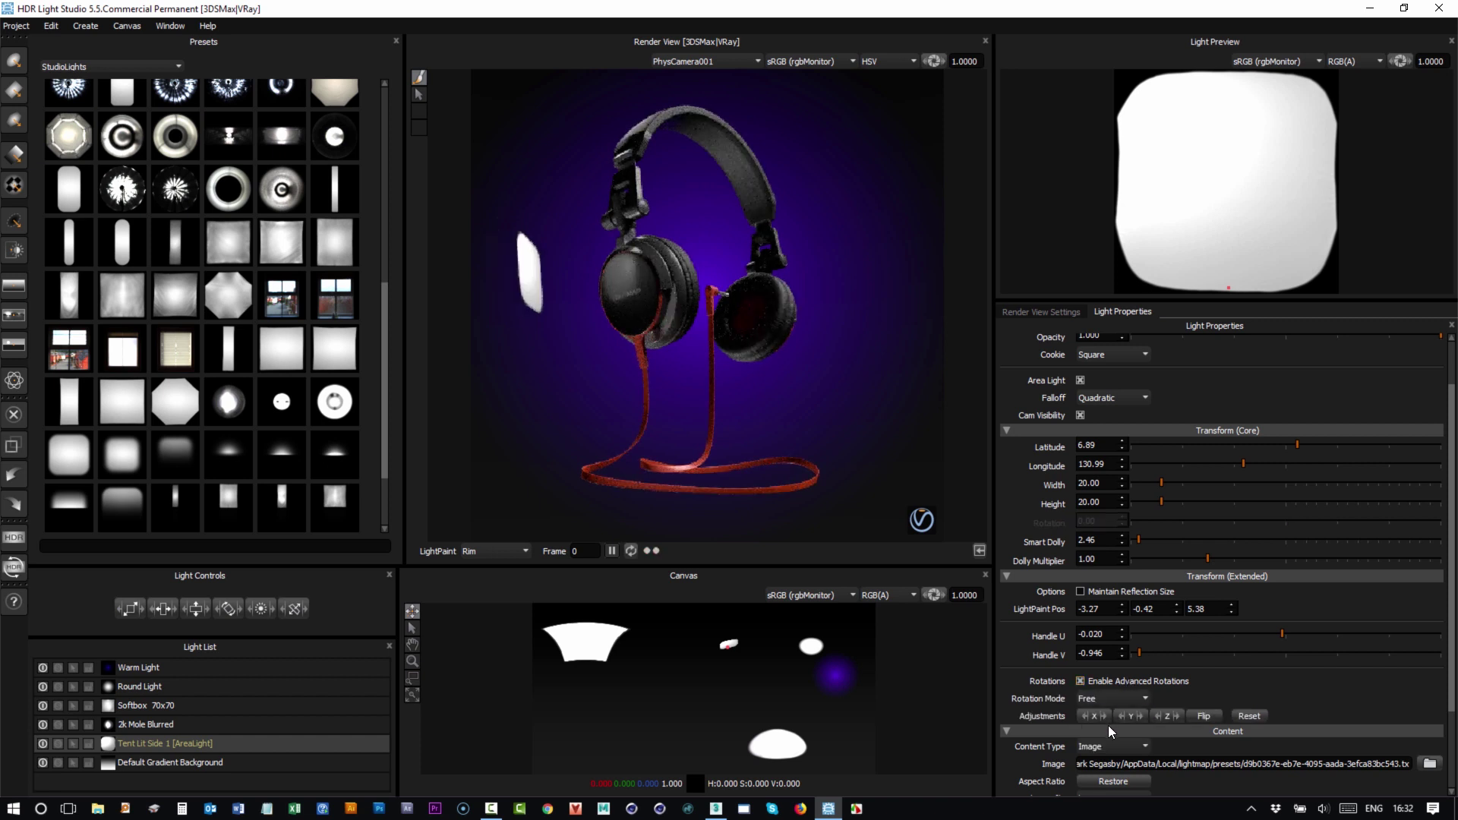
left_click(1108, 724)
left_click_drag(180, 613, 524, 562)
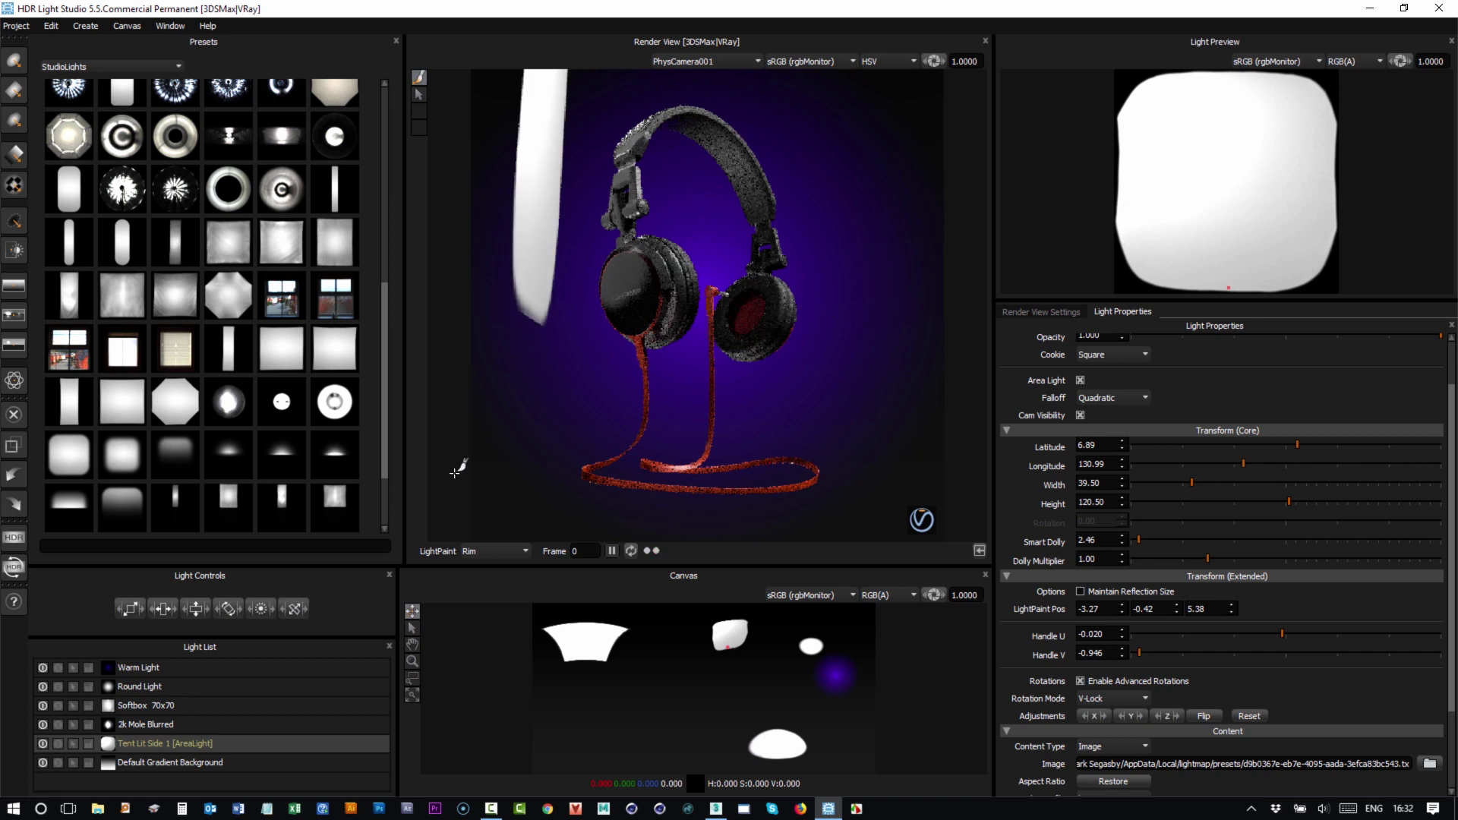
left_click(1227, 183)
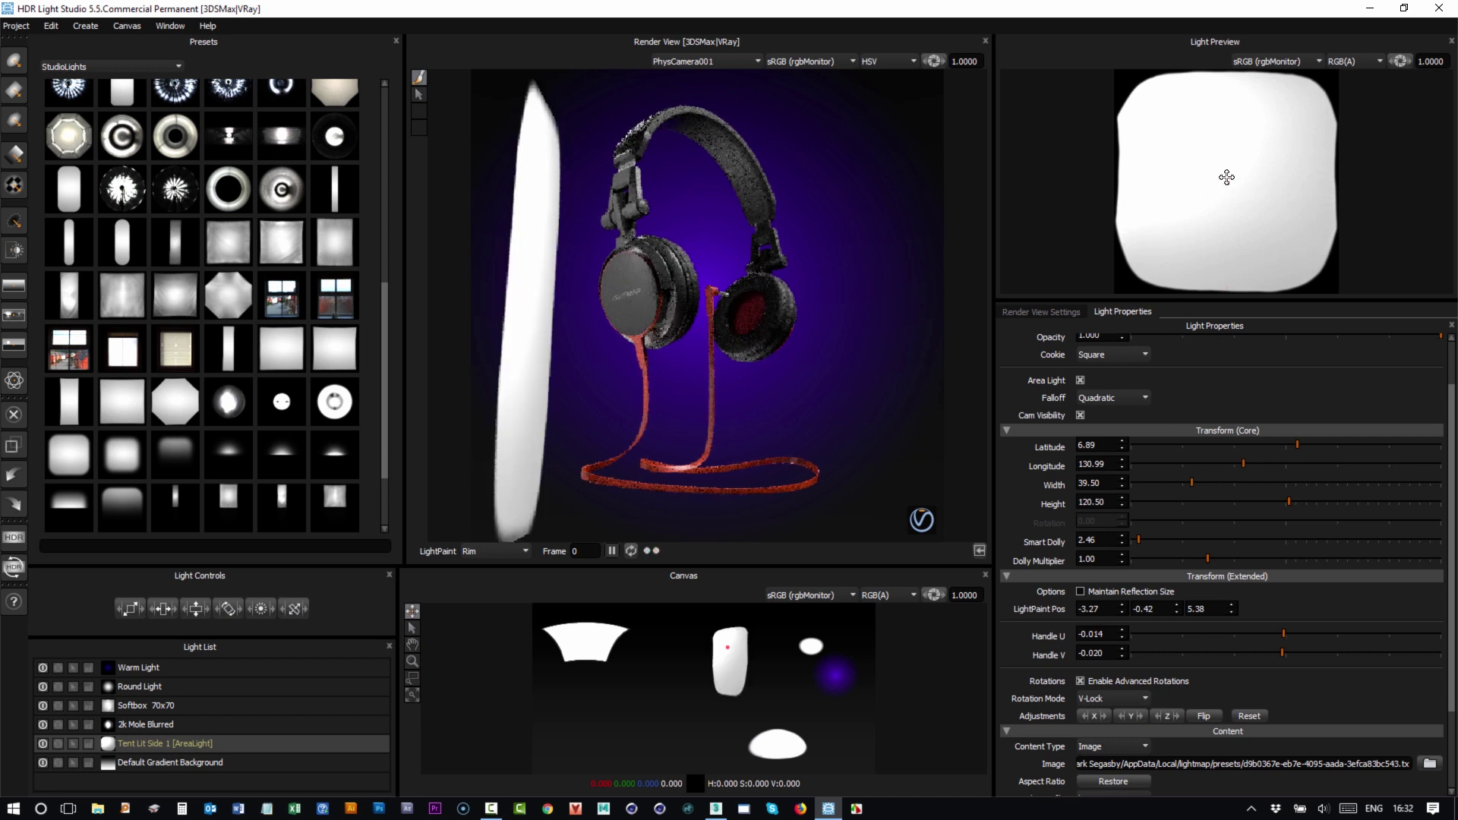
left_click(151, 609)
left_click_drag(151, 609, 110, 619)
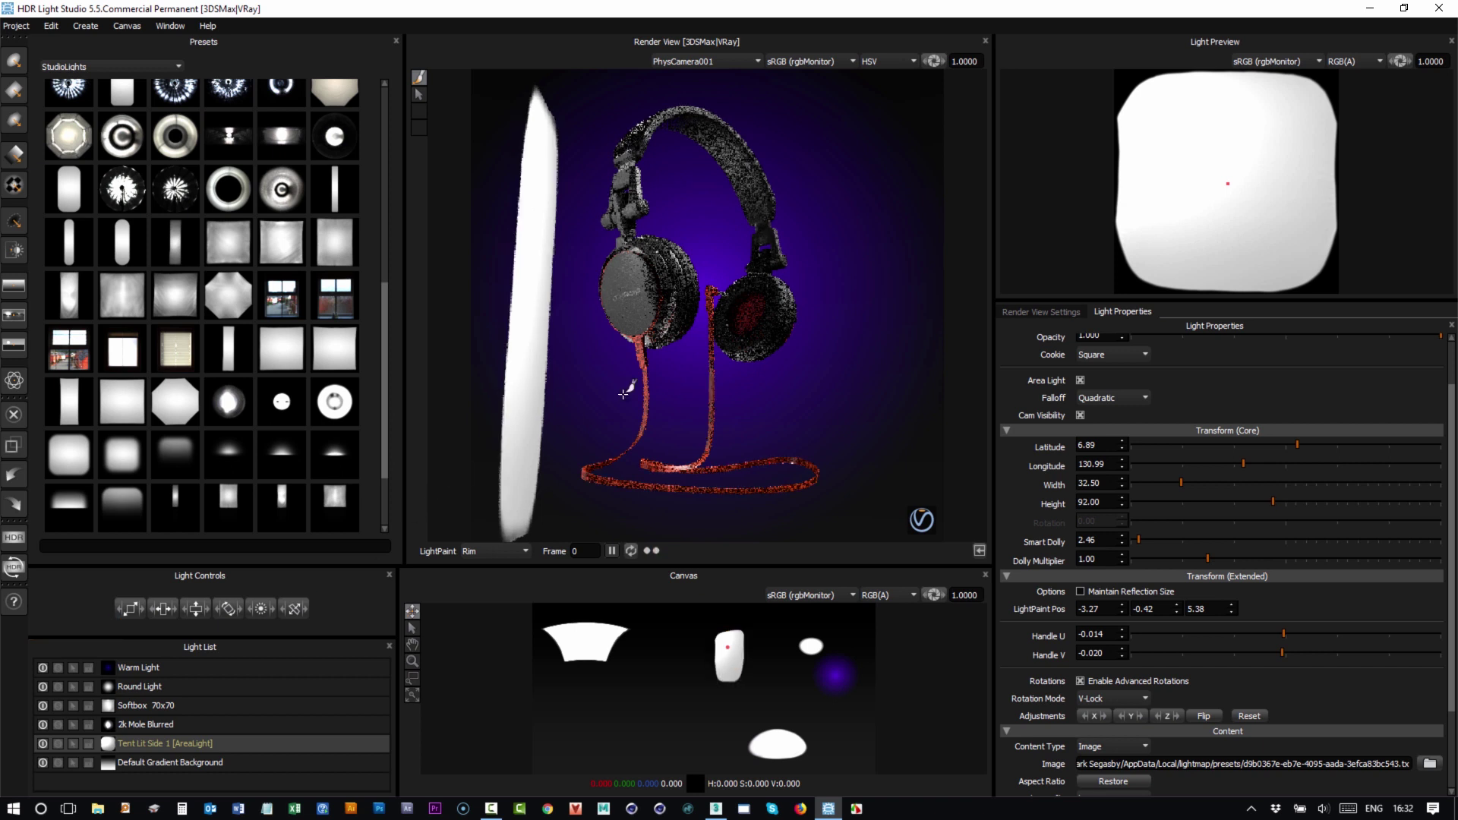
left_click(612, 284)
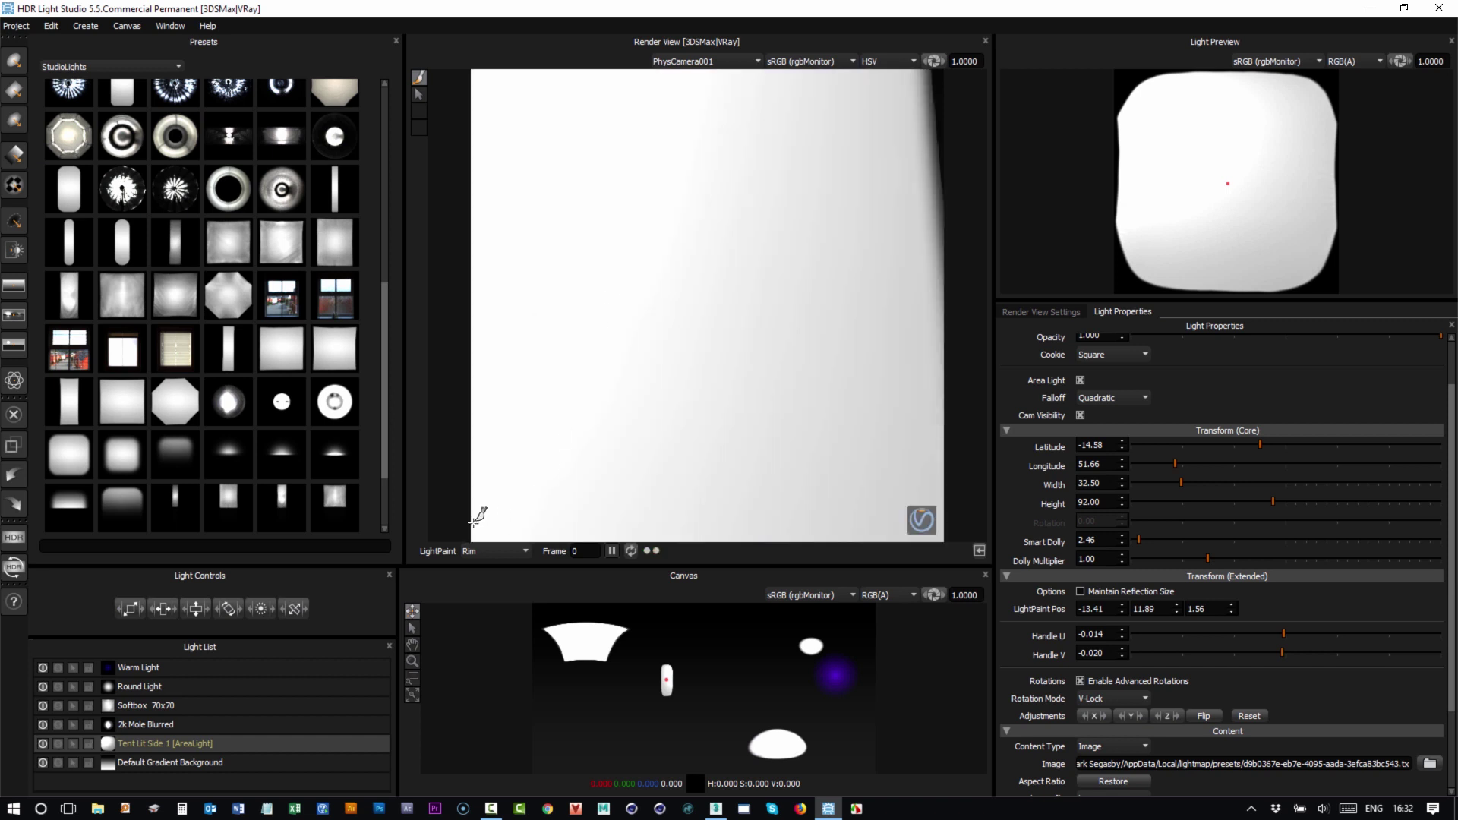
Hide the tent light from camera, reflect it onto the earcup, then show it again
left_click(499, 551)
left_click(1080, 416)
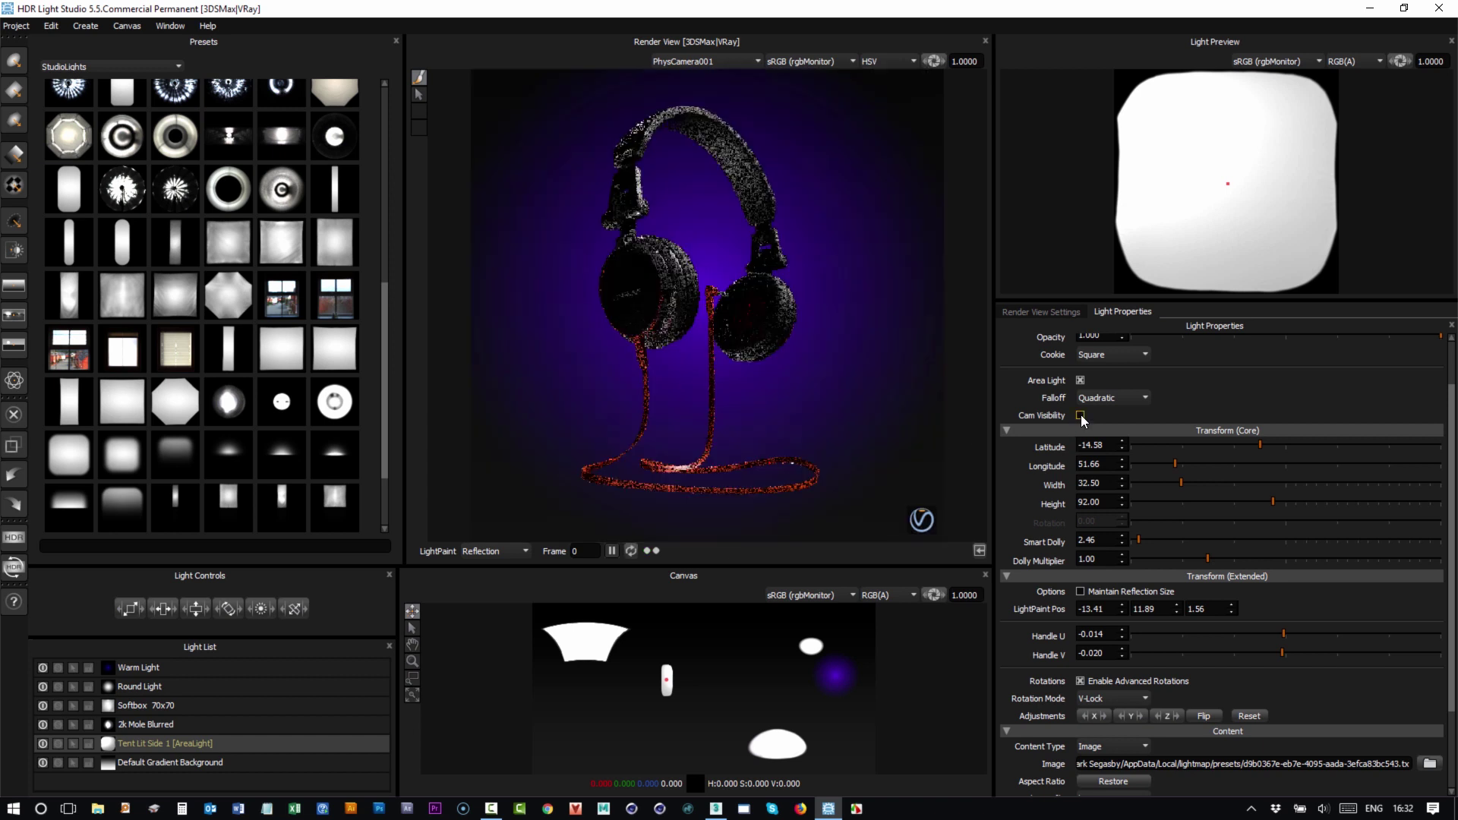
left_click(615, 276)
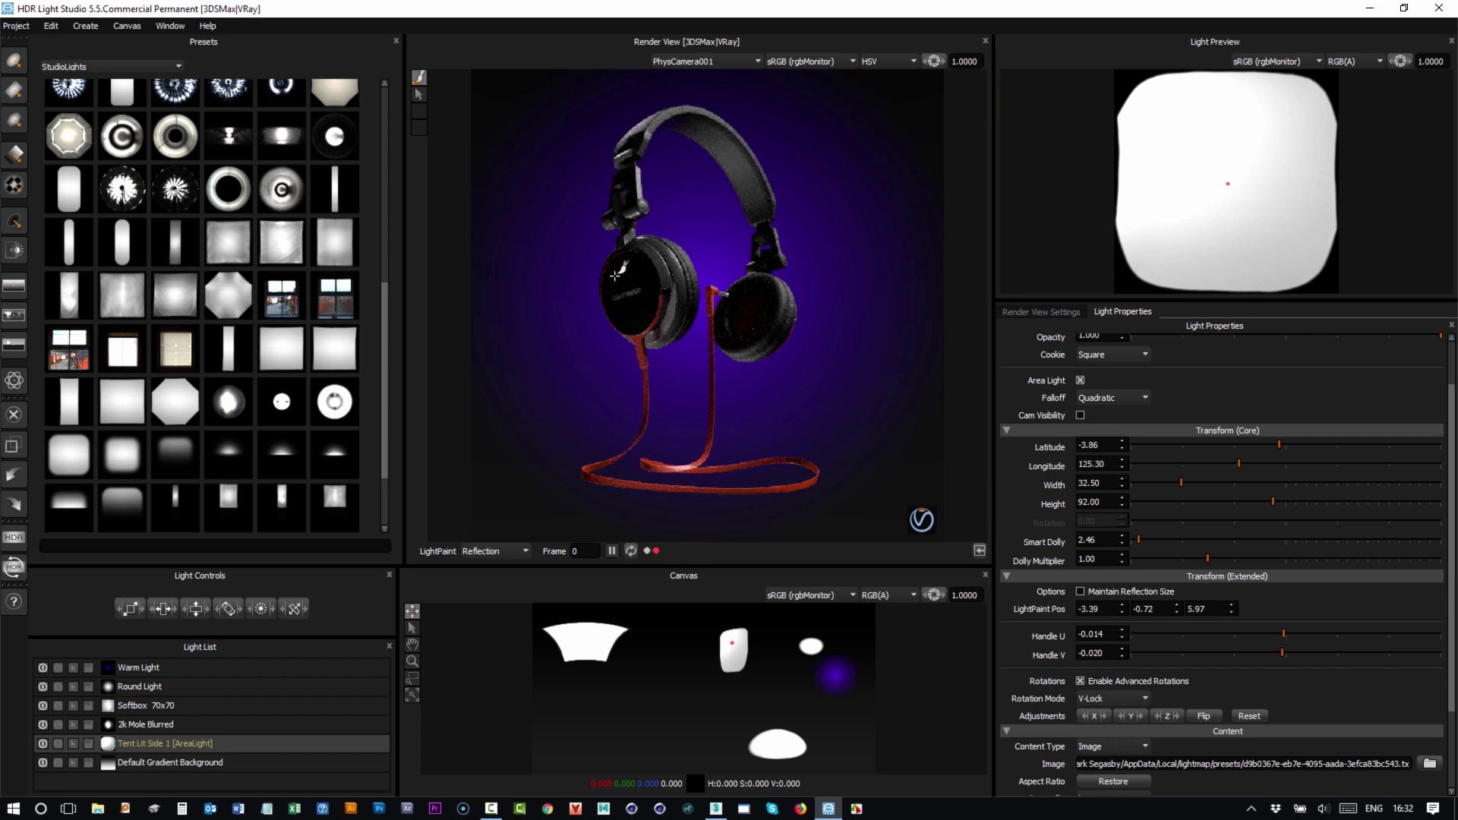
left_click(1080, 415)
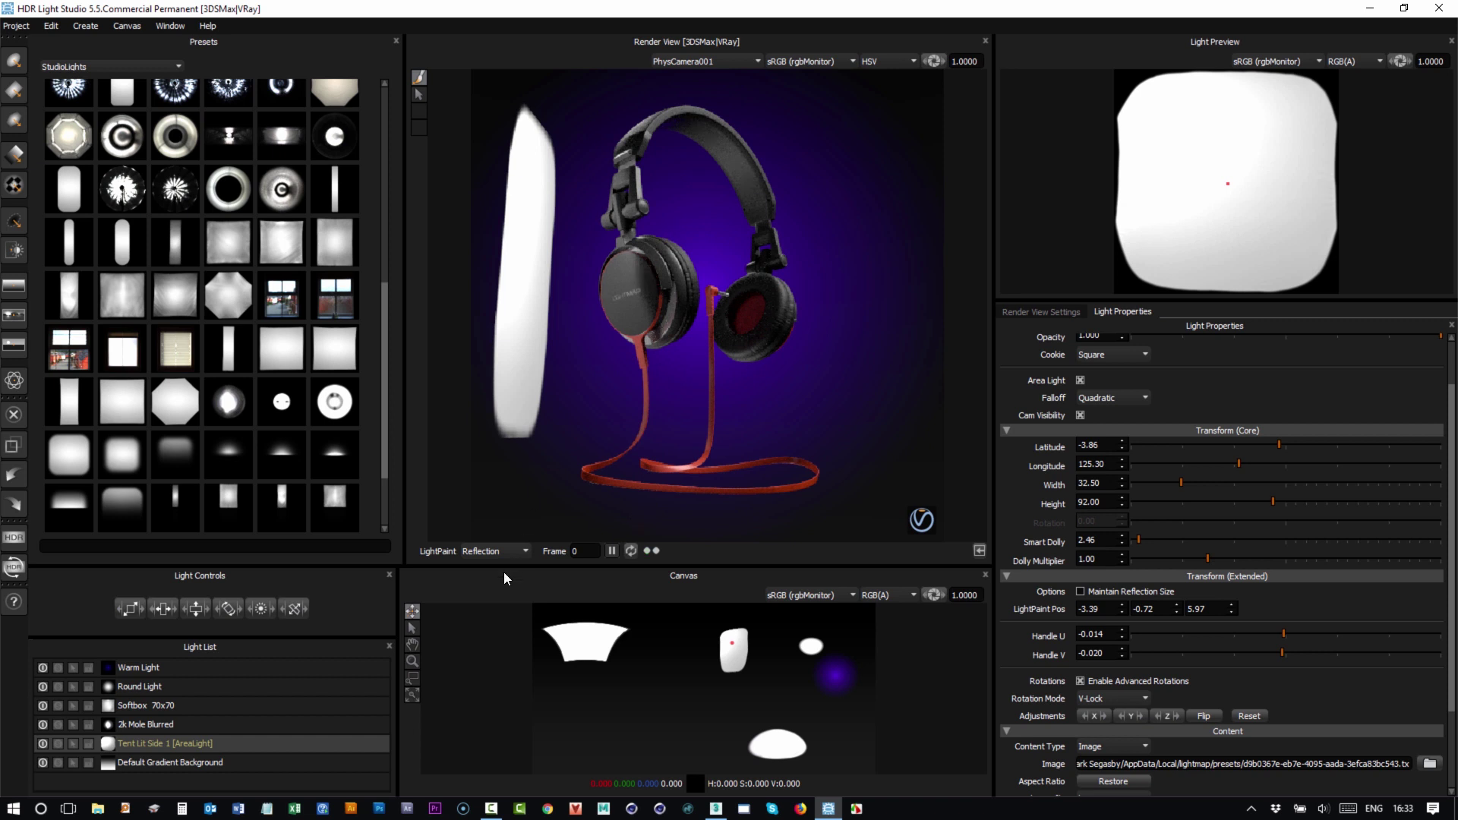
Try Rim placement, then reflect the light onto the left earcup again and make it camera-visible
left_click(485, 553)
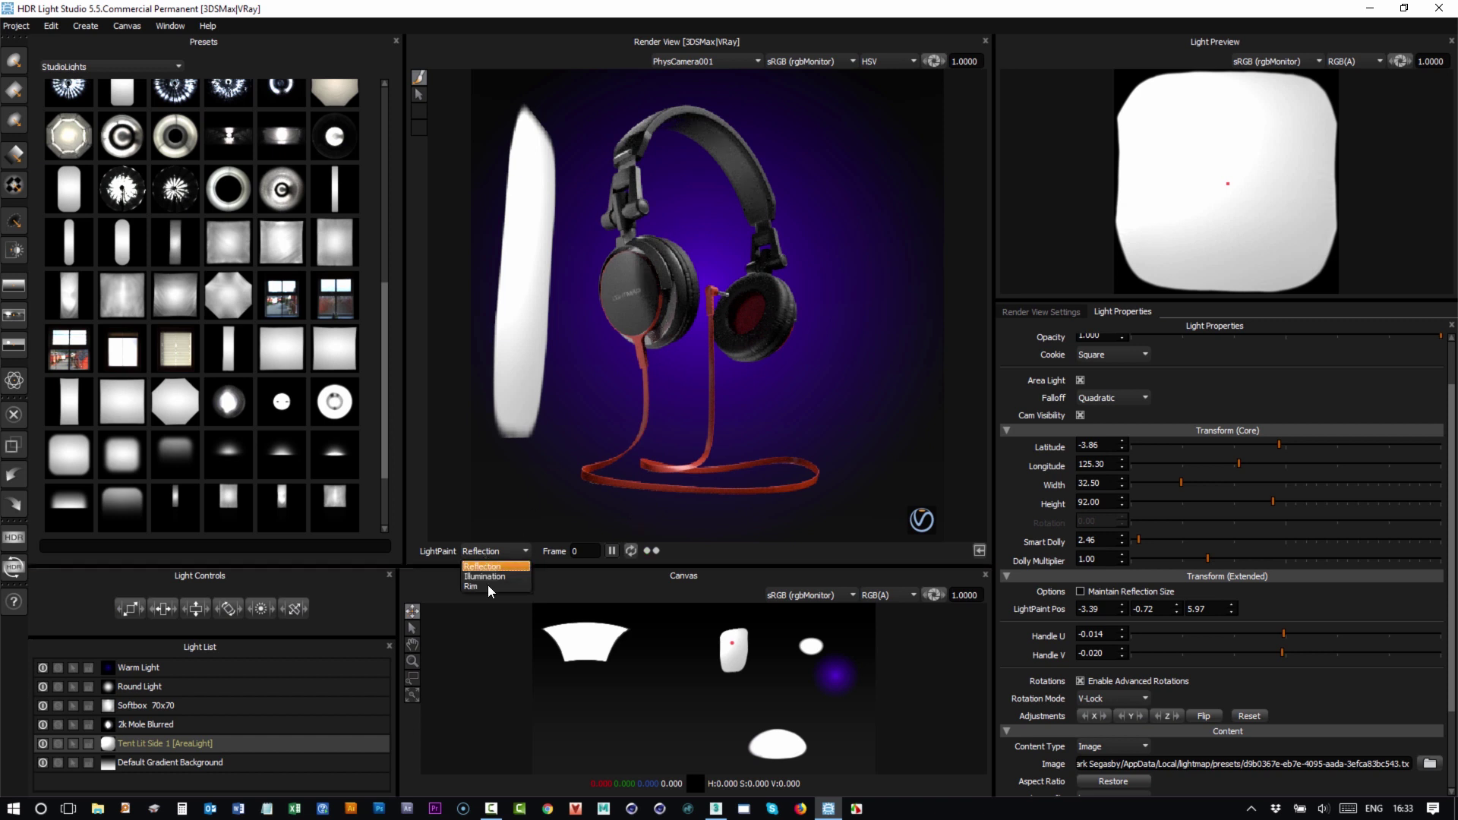
left_click(642, 289)
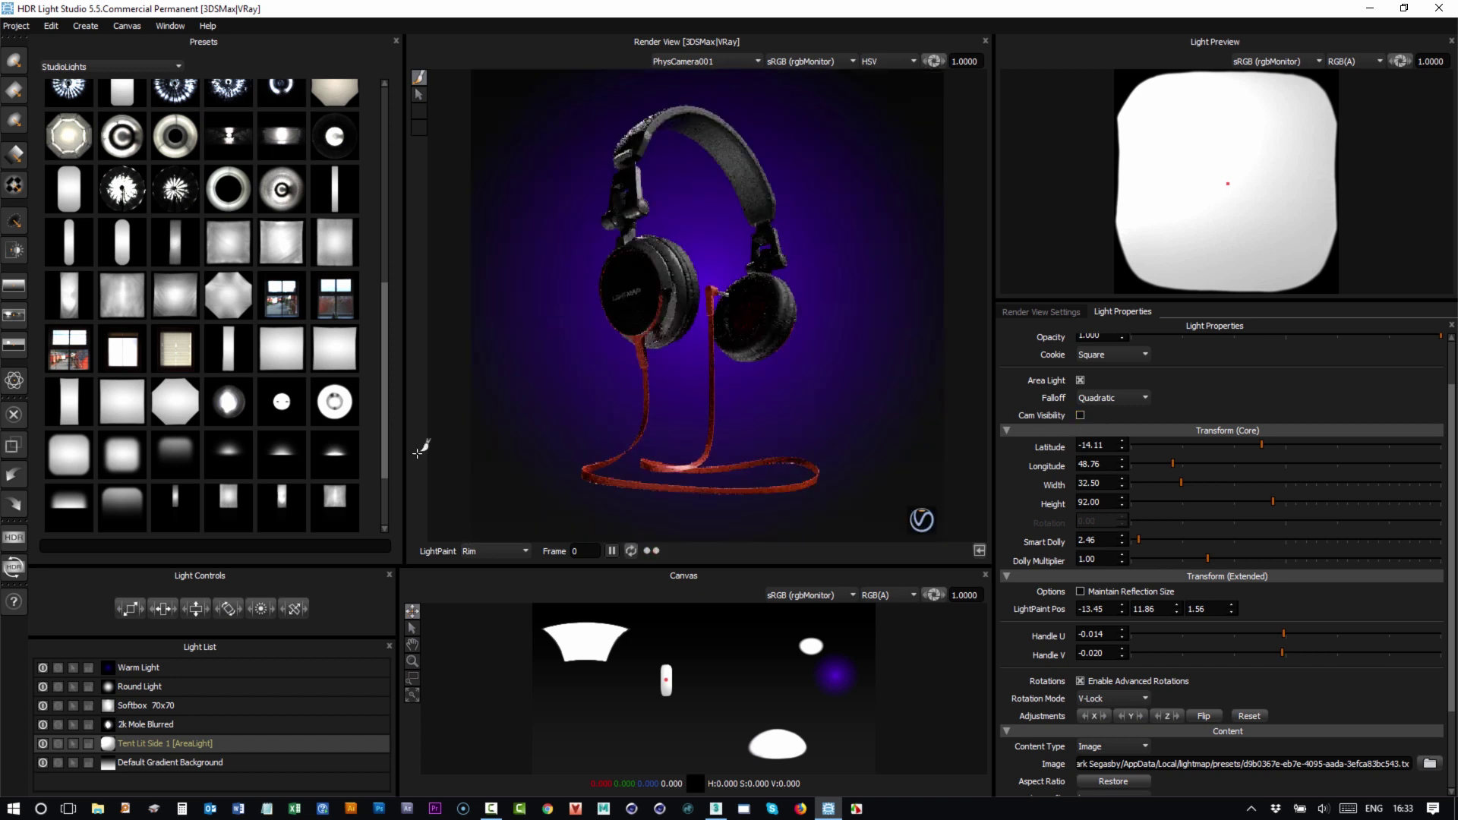
left_click(480, 551)
left_click(478, 566)
left_click(614, 275)
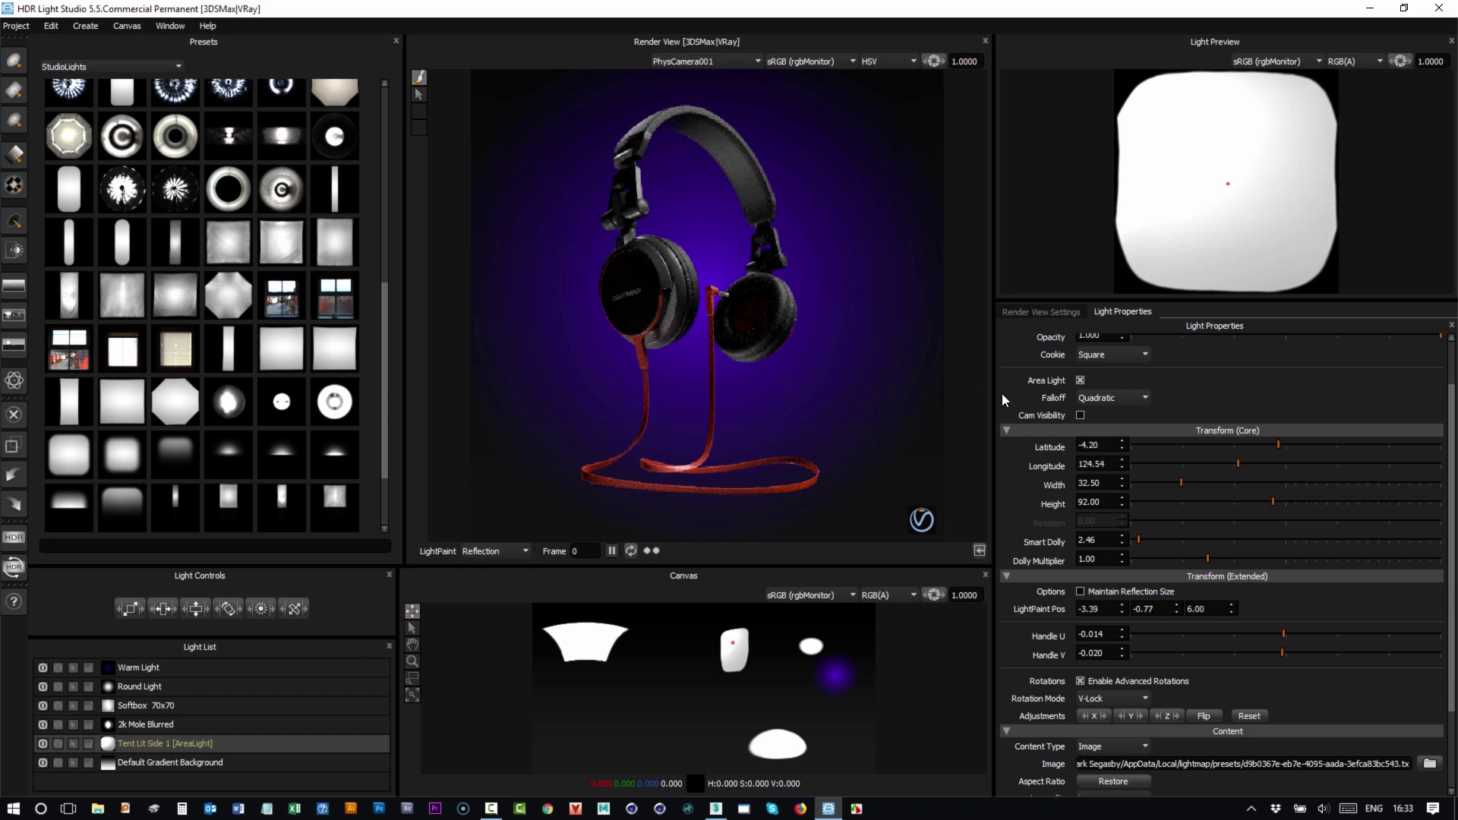
left_click(1080, 416)
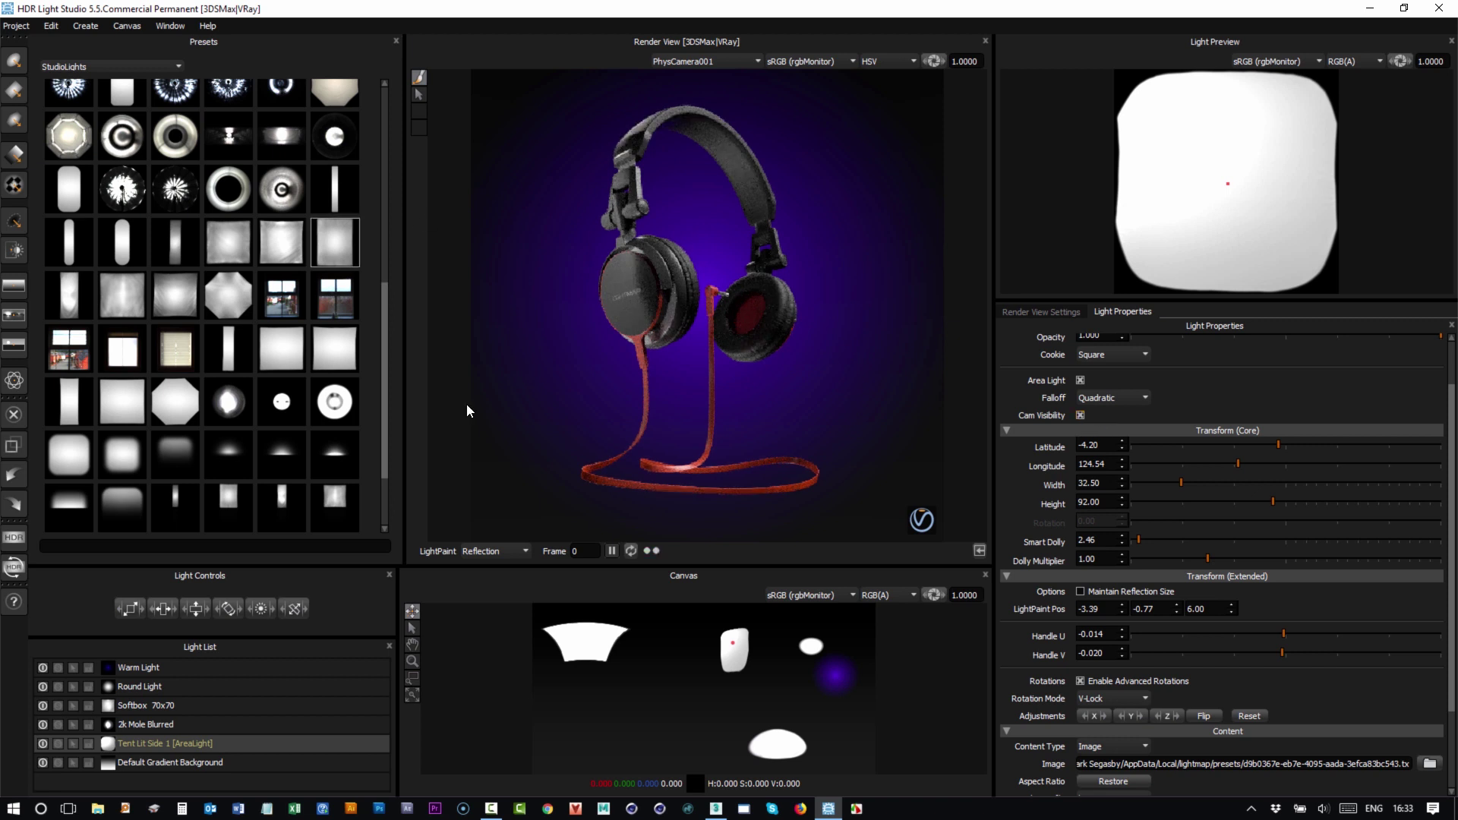
Render the lighting to demo.exr on the Desktop and move HDR Light Studio aside to show 3ds Max
left_click(13, 539)
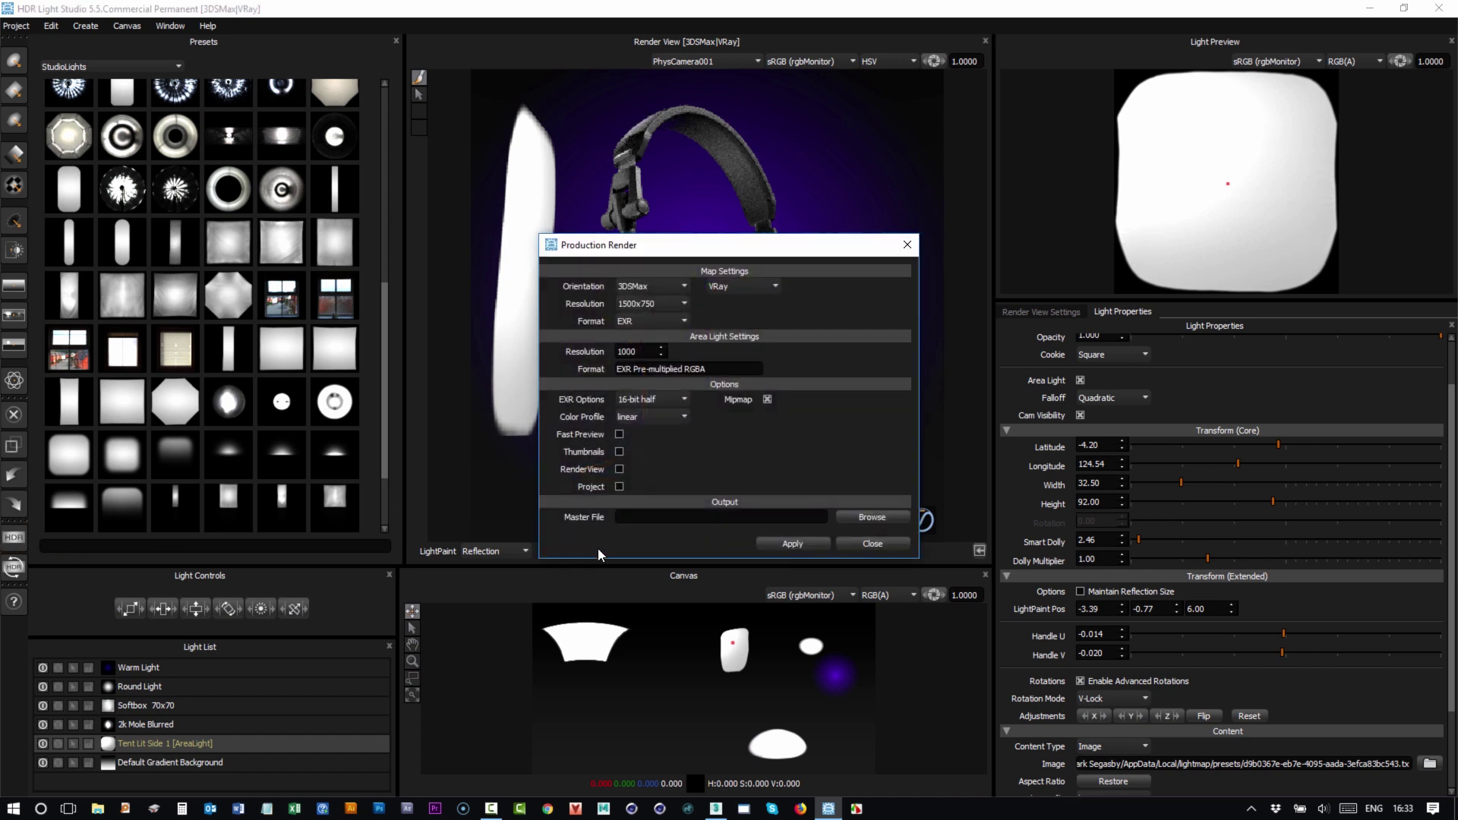
left_click(864, 520)
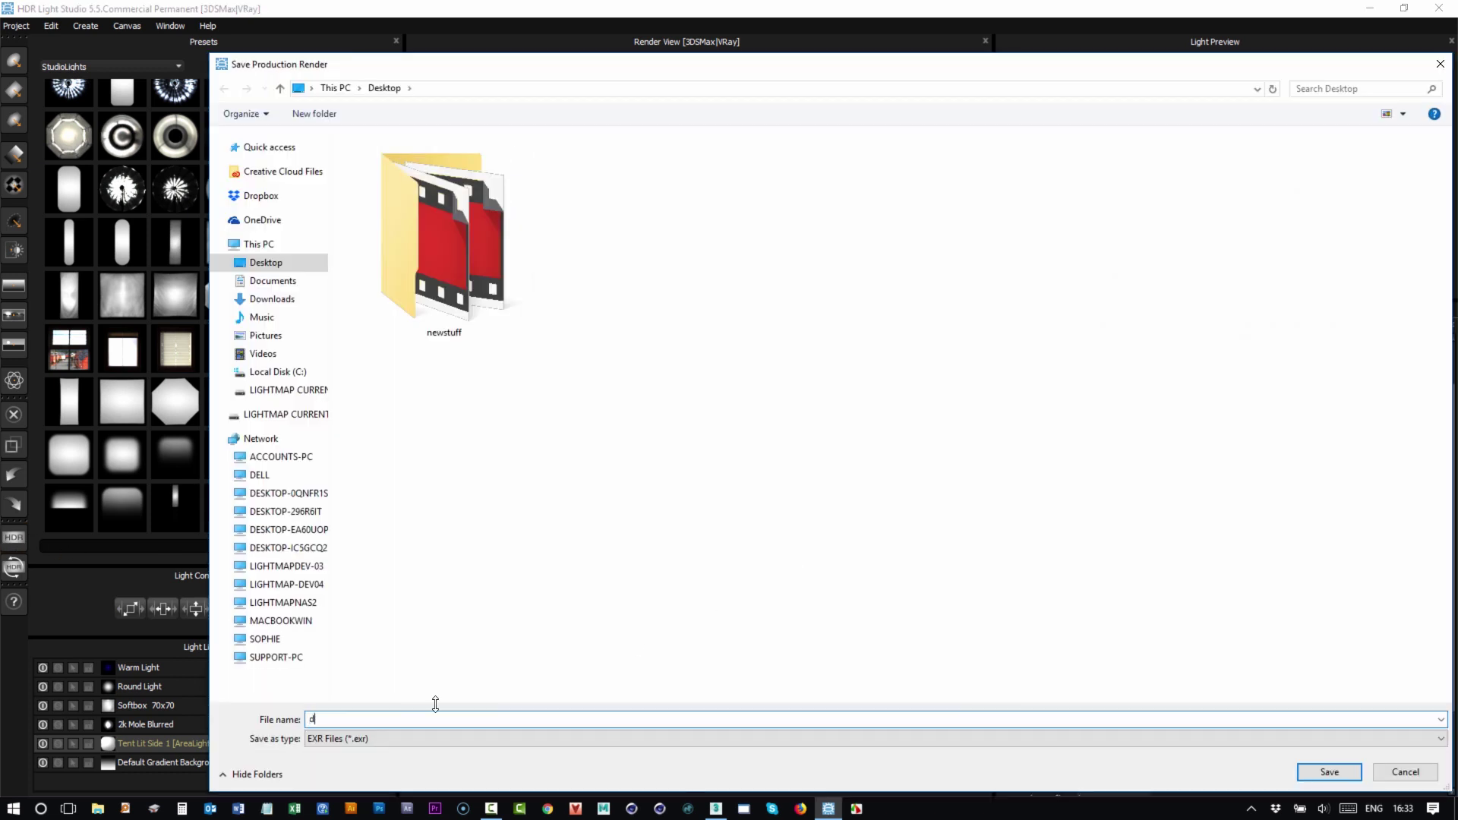
key("Return")
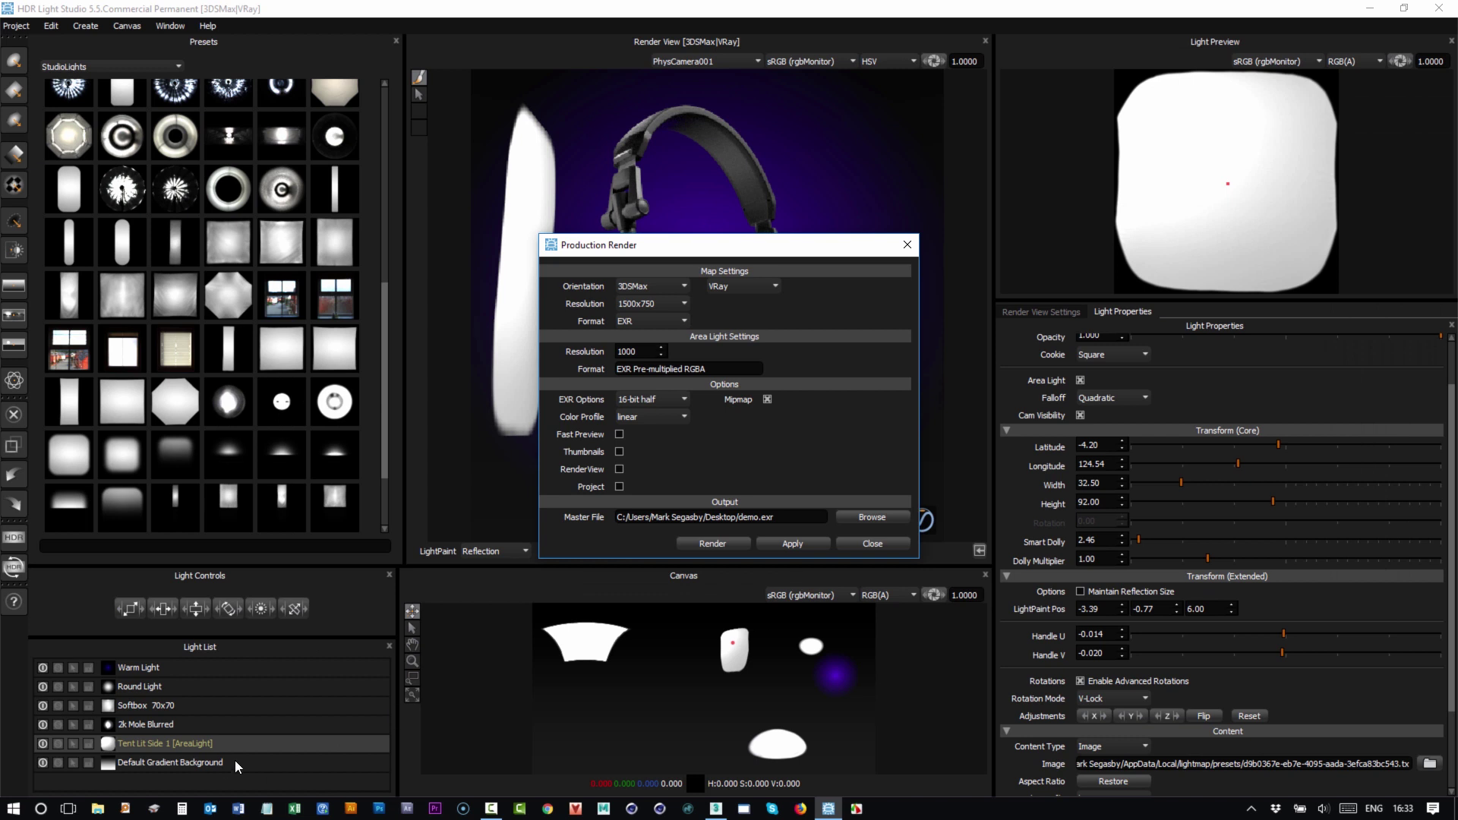
left_click(721, 546)
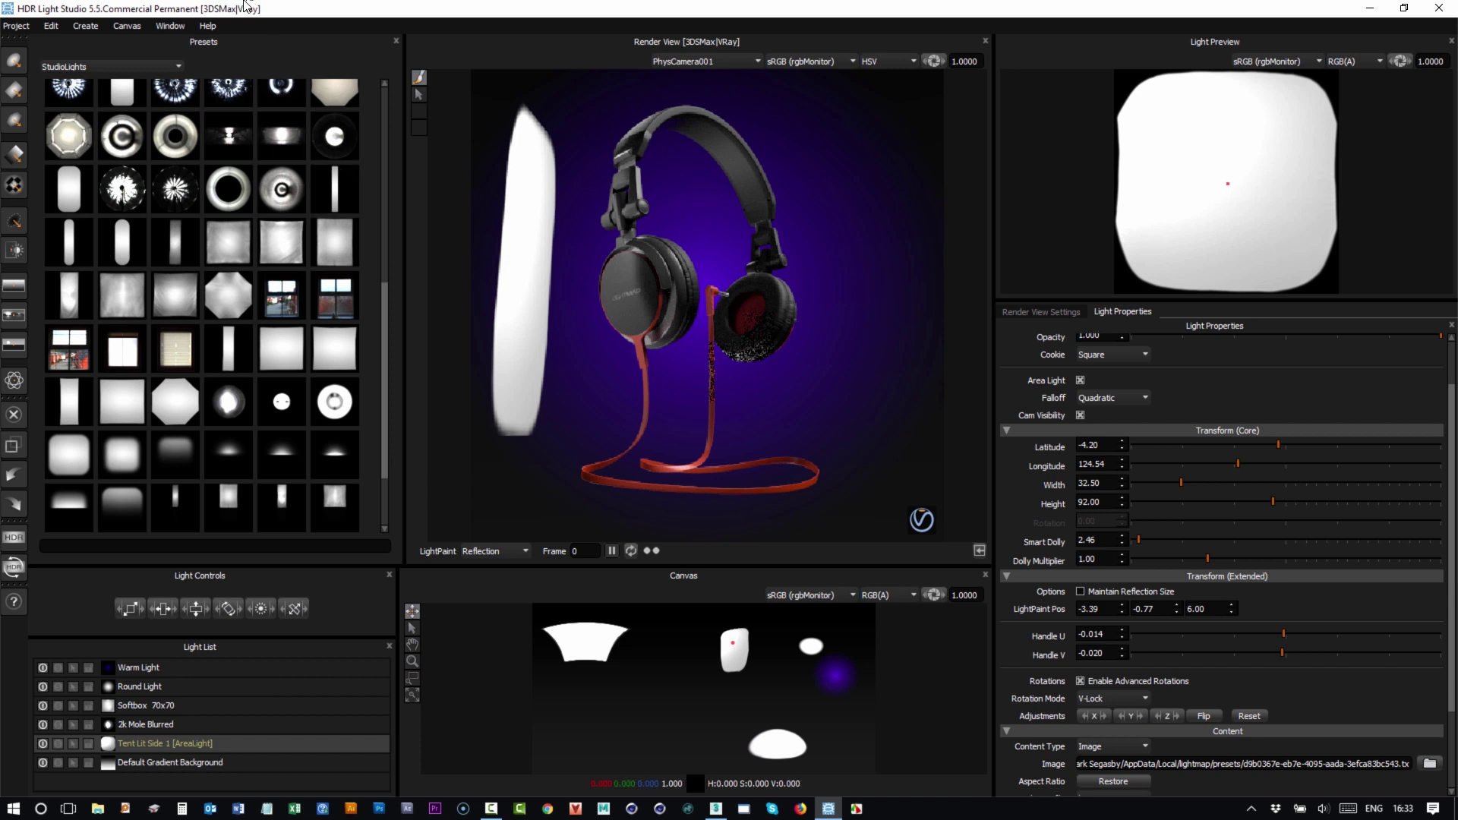
left_click_drag(249, 10, 993, 469)
Stop the HDR Light Studio Connection live link, closing HDR Light Studio
left_click(224, 270)
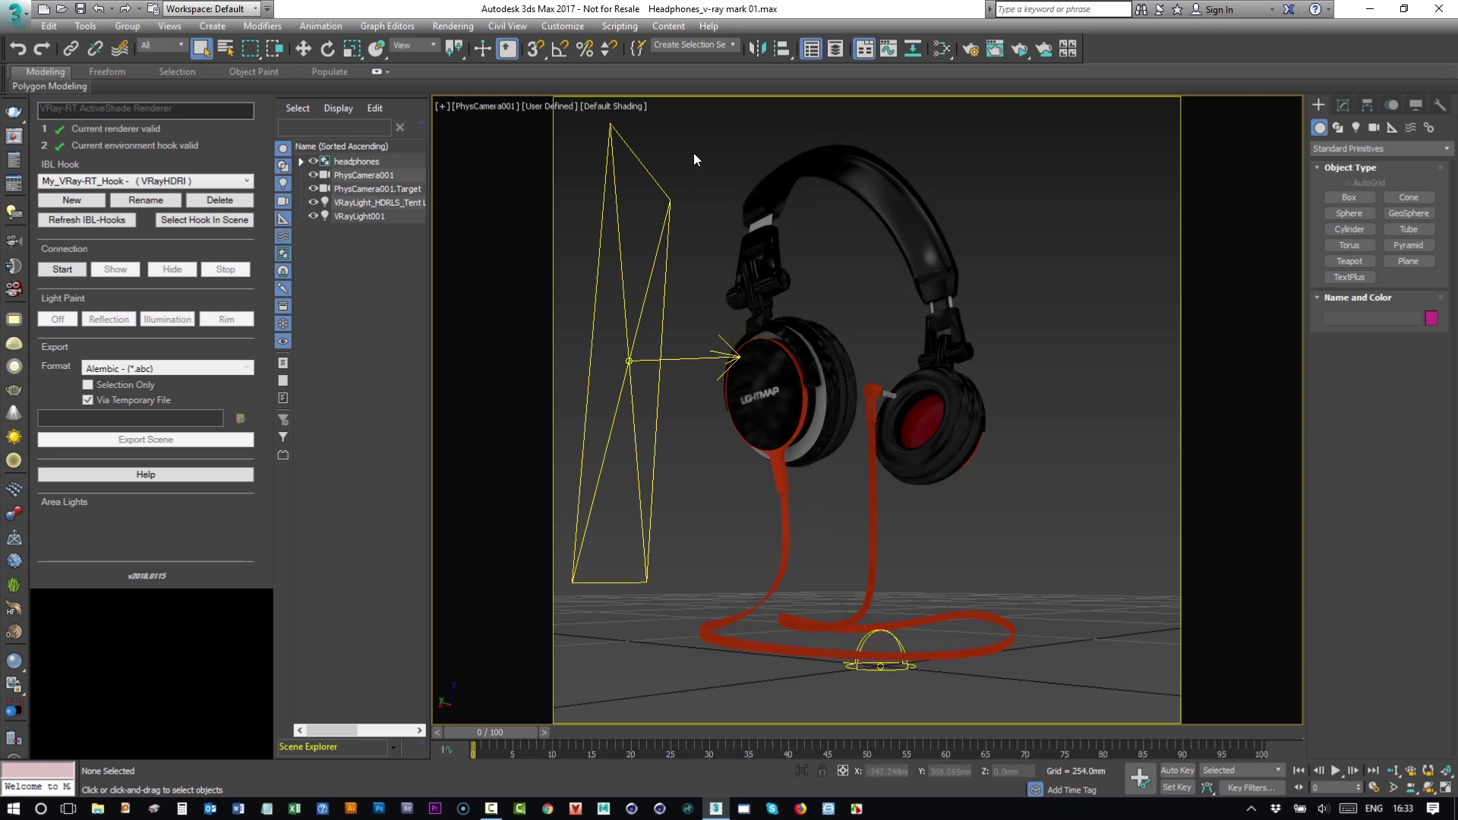
Start a V-Ray ActiveShade render, enlarge its window, zoom to 2:1, and frame the headphones
left_click(1019, 49)
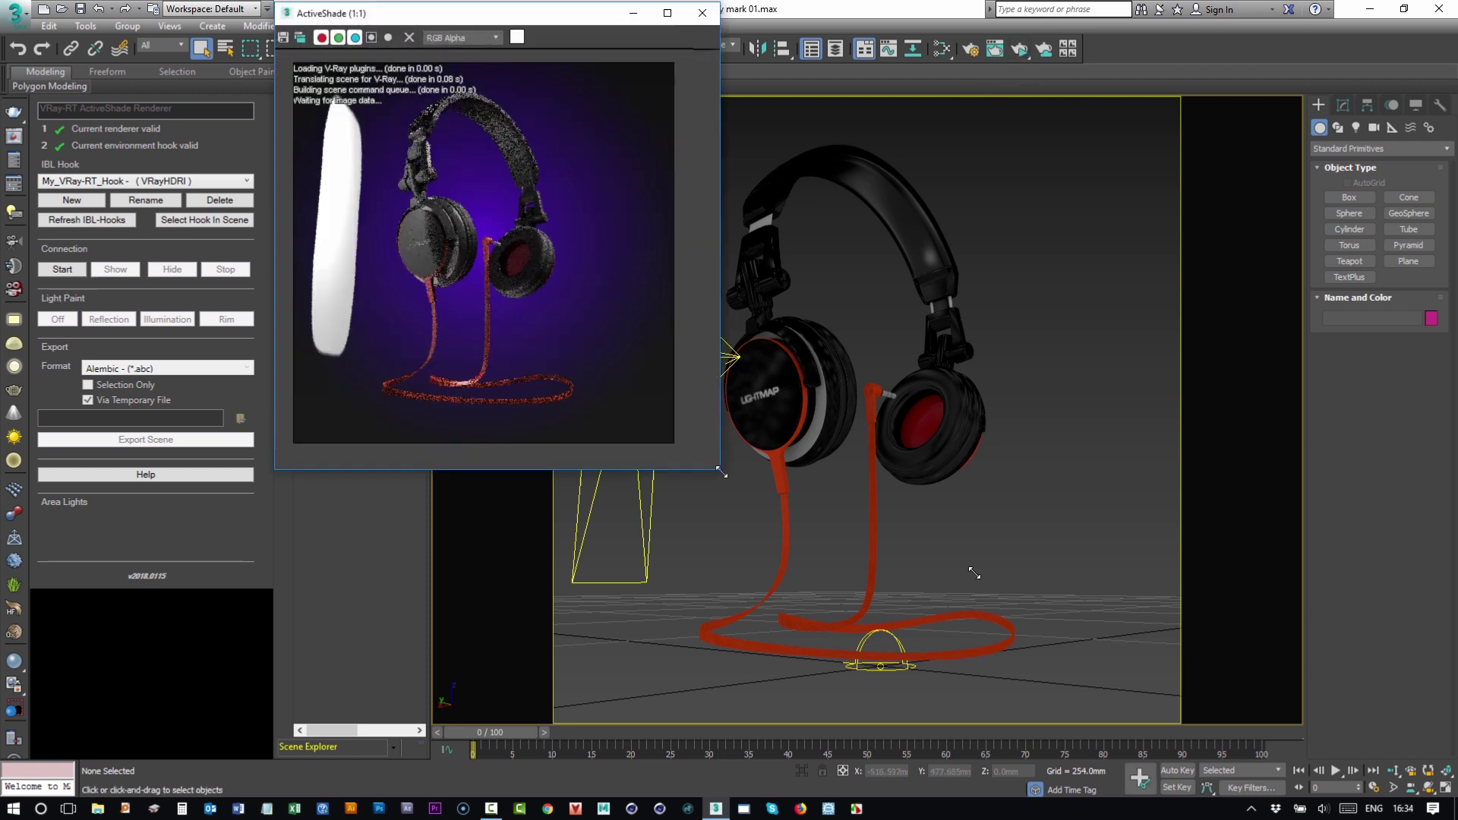
left_click_drag(669, 447, 1318, 752)
scroll(1127, 499, "up", 1)
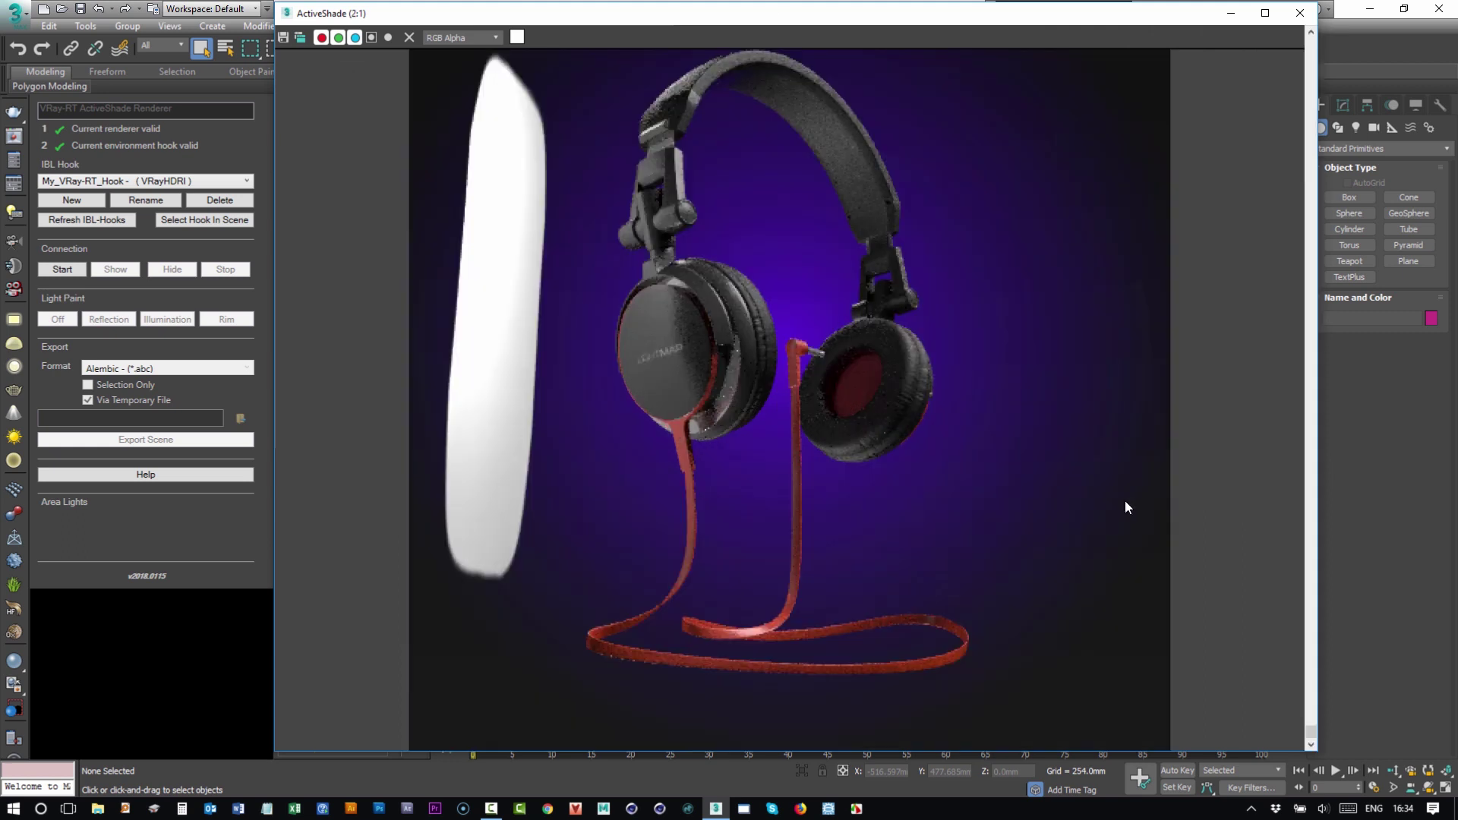
middle_click_drag(1025, 279, 1041, 343)
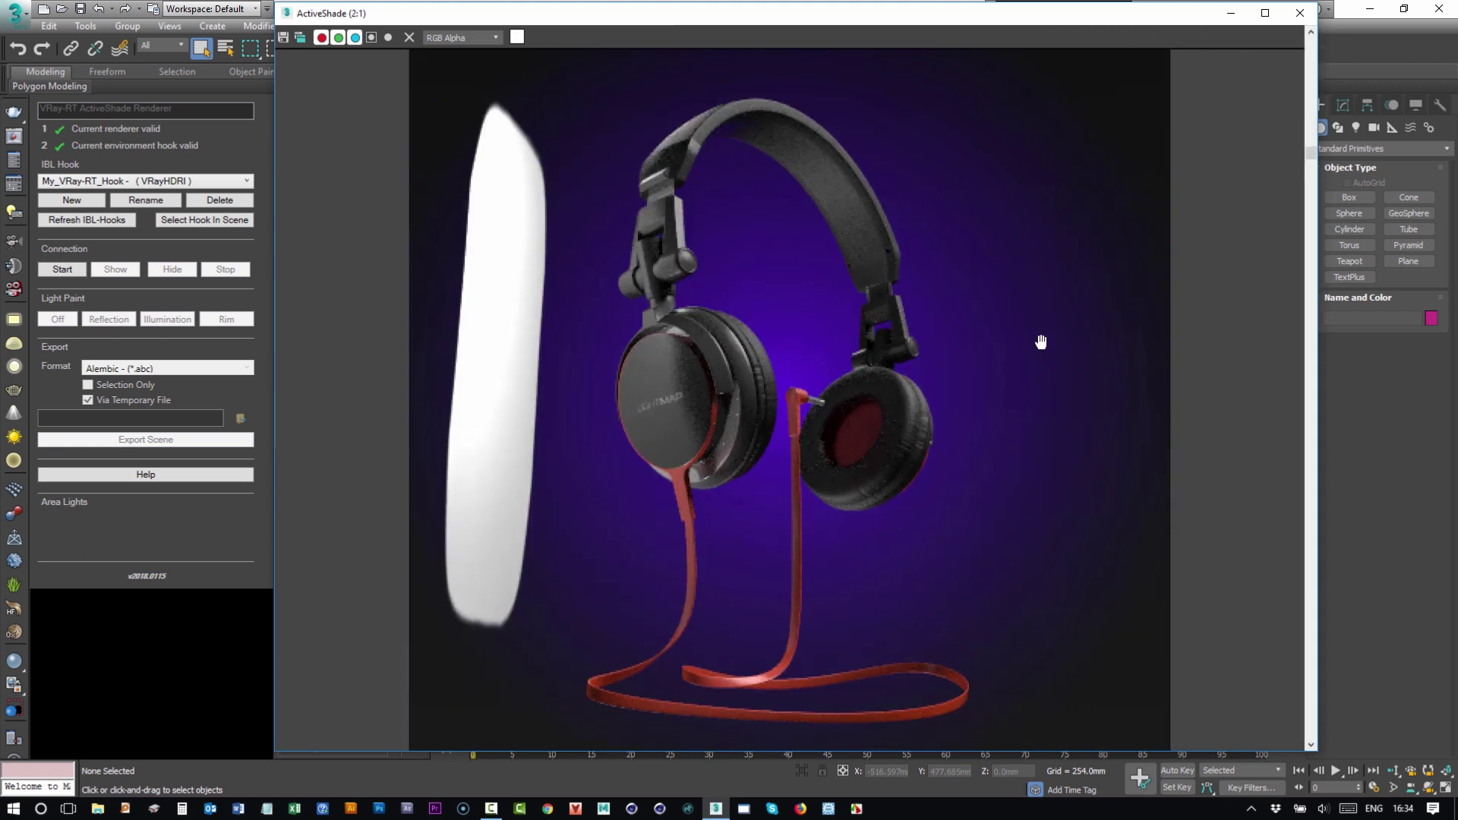